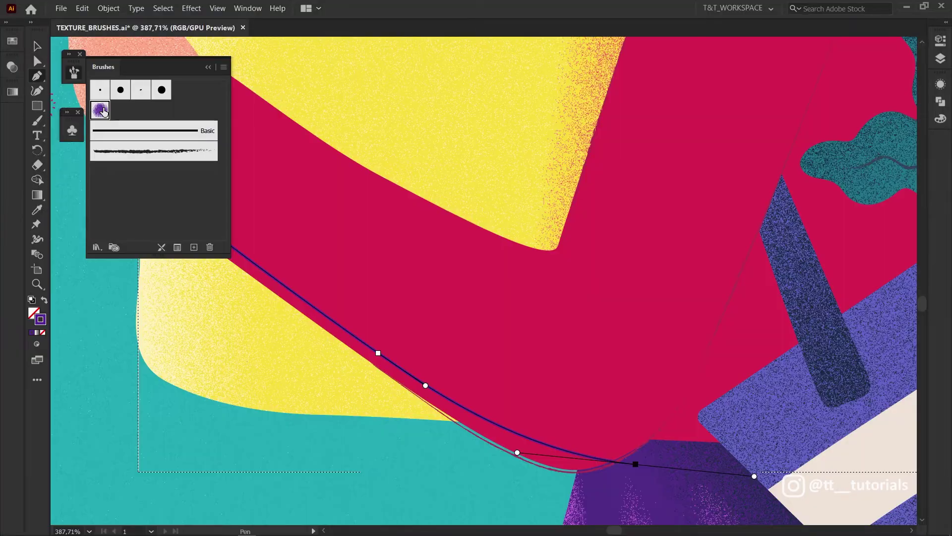
Step: Apply the purple grainy scatter brush to the curved path along the red shape's lower edge
{"action": "left_click", "coordinate": [101, 110]}
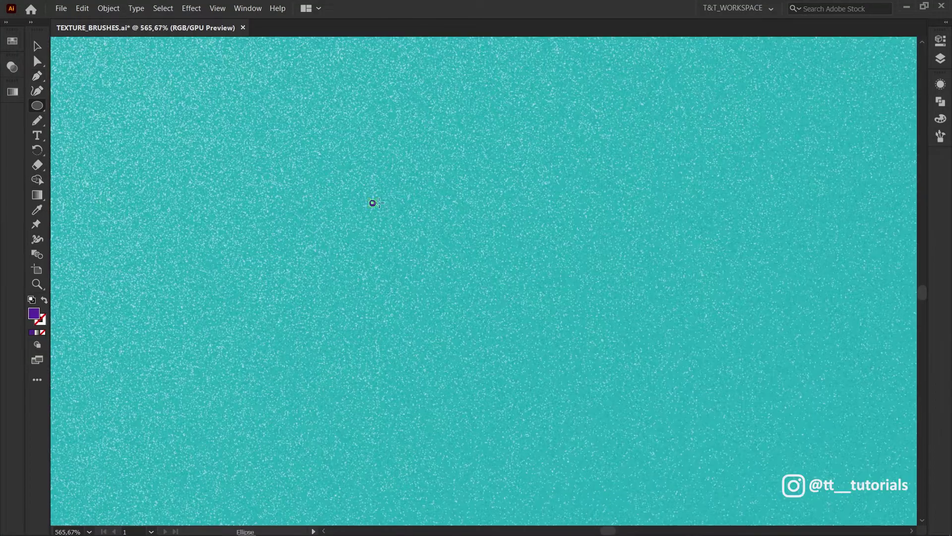
Step: Draw about ten small purple circles to start a loose dot cluster
{"action": "left_click_drag", "start_coordinate": [370, 201], "coordinate": [375, 205]}
{"action": "left_click_drag", "start_coordinate": [387, 202], "coordinate": [403, 190]}
{"action": "left_click_drag", "start_coordinate": [377, 191], "coordinate": [417, 206]}
{"action": "left_click_drag", "start_coordinate": [389, 221], "coordinate": [373, 245]}
{"action": "left_click_drag", "start_coordinate": [400, 232], "coordinate": [427, 224]}
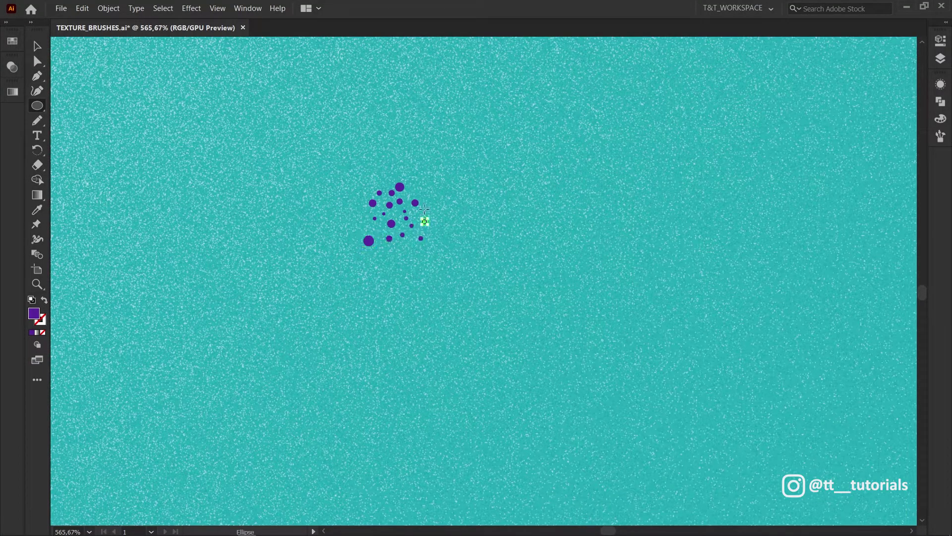
{"action": "left_click_drag", "start_coordinate": [425, 192], "coordinate": [436, 202]}
{"action": "mouse_move", "coordinate": [421, 174]}
{"action": "left_mouse_down"}
{"action": "mouse_move", "coordinate": [426, 180]}
{"action": "mouse_move", "coordinate": [398, 179]}
{"action": "mouse_move", "coordinate": [442, 190]}
{"action": "left_mouse_up"}
{"action": "left_click_drag", "start_coordinate": [437, 203], "coordinate": [442, 209]}
{"action": "left_click_drag", "start_coordinate": [384, 163], "coordinate": [389, 168]}
{"action": "left_click_drag", "start_coordinate": [359, 181], "coordinate": [364, 185]}
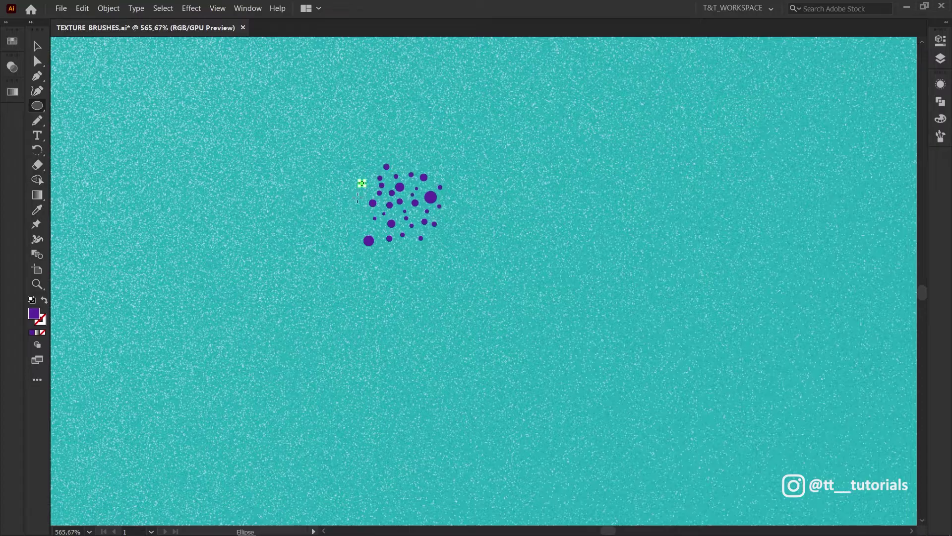
Step: Widen the purple cluster with more small circles along its left, top and bottom edges
{"action": "left_click_drag", "start_coordinate": [356, 224], "coordinate": [400, 252]}
{"action": "left_click_drag", "start_coordinate": [373, 166], "coordinate": [357, 195]}
{"action": "left_click_drag", "start_coordinate": [340, 199], "coordinate": [347, 207]}
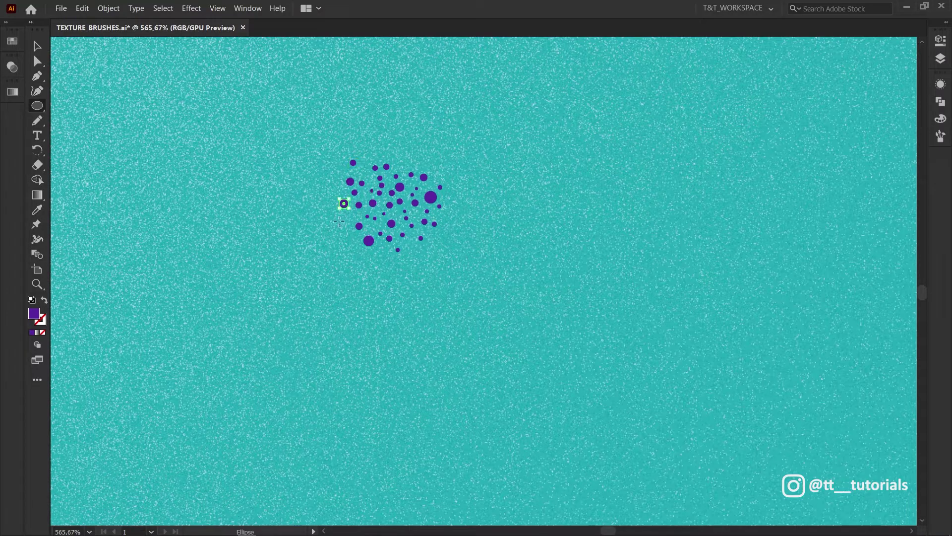
{"action": "left_click_drag", "start_coordinate": [335, 239], "coordinate": [341, 244]}
{"action": "left_click_drag", "start_coordinate": [360, 254], "coordinate": [364, 260]}
{"action": "mouse_move", "coordinate": [405, 155]}
{"action": "left_mouse_down"}
{"action": "mouse_move", "coordinate": [454, 226]}
{"action": "mouse_move", "coordinate": [420, 218]}
{"action": "left_mouse_up"}
{"action": "left_click_drag", "start_coordinate": [406, 245], "coordinate": [427, 256]}
{"action": "left_click_drag", "start_coordinate": [400, 154], "coordinate": [405, 159]}
{"action": "left_click_drag", "start_coordinate": [389, 258], "coordinate": [395, 264]}
Step: Draw short red Pencil strokes to the right of the purple dots
{"action": "key", "text": "n"}
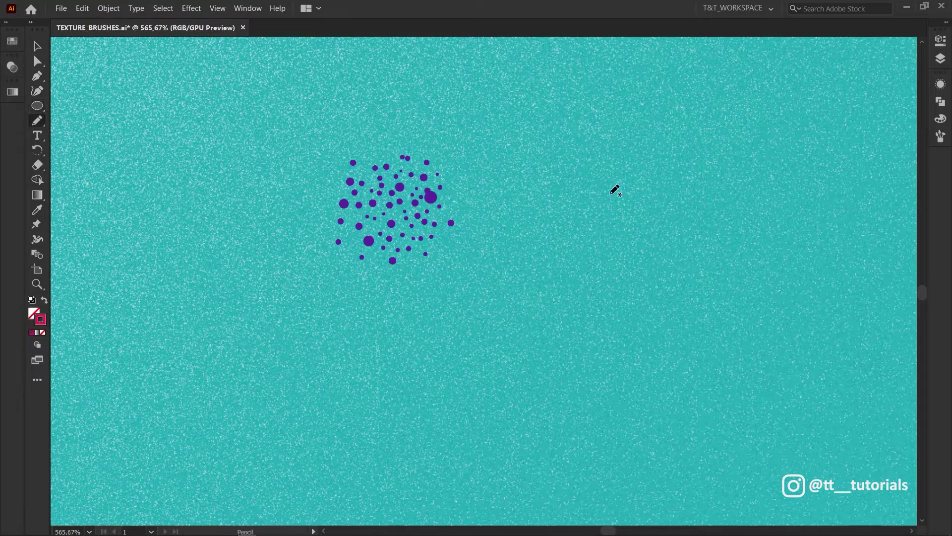
{"action": "mouse_move", "coordinate": [614, 170]}
{"action": "left_mouse_down"}
{"action": "mouse_move", "coordinate": [590, 193]}
{"action": "mouse_move", "coordinate": [635, 176]}
{"action": "mouse_move", "coordinate": [640, 148]}
{"action": "left_mouse_up"}
{"action": "left_click_drag", "start_coordinate": [627, 233], "coordinate": [639, 185]}
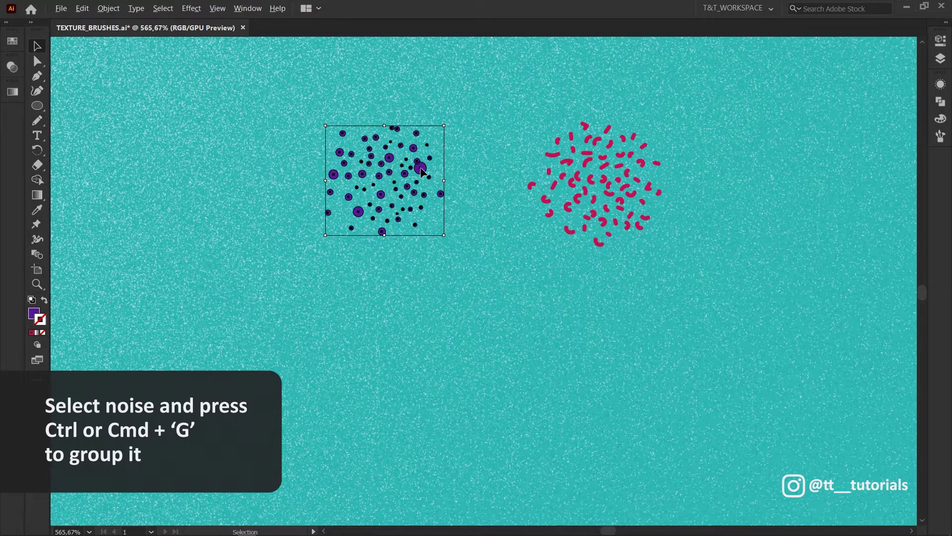
Step: Layer scaled, rotated copies into both clusters and move the red one below the purple
{"action": "left_click_drag", "start_coordinate": [420, 171], "coordinate": [423, 329], "text": "alt"}
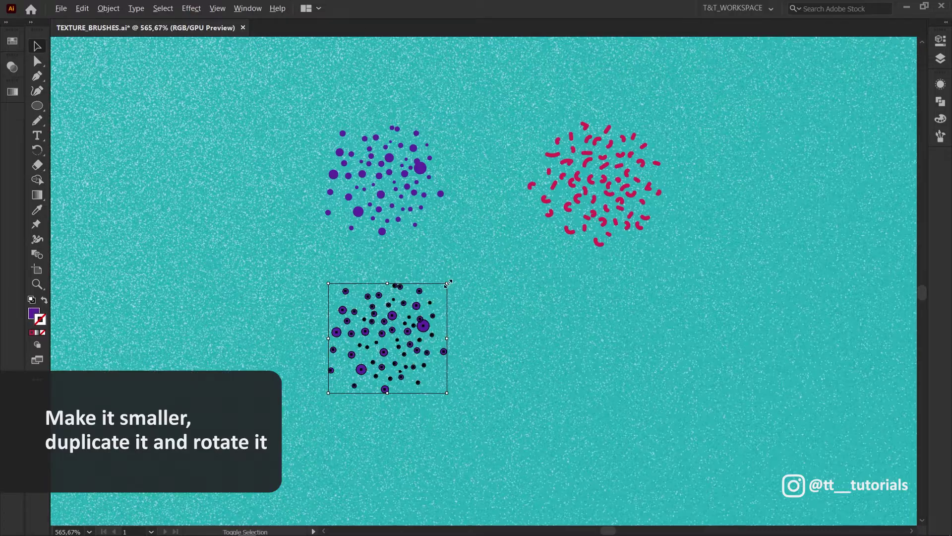
{"action": "mouse_move", "coordinate": [447, 283]}
{"action": "left_mouse_down", "text": "shift"}
{"action": "mouse_move", "coordinate": [415, 328]}
{"action": "mouse_move", "coordinate": [414, 361]}
{"action": "mouse_move", "coordinate": [429, 353]}
{"action": "left_mouse_up", "text": "shift"}
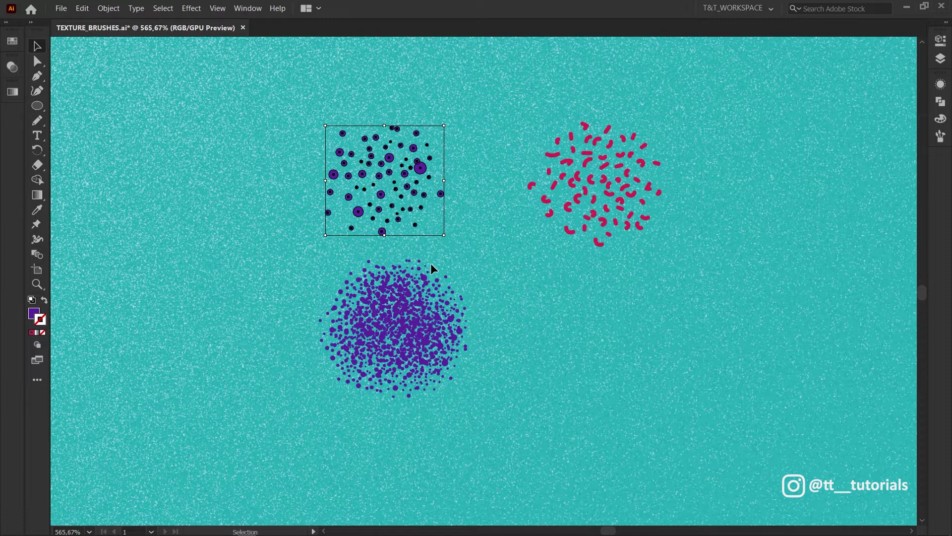
{"action": "mouse_move", "coordinate": [430, 263]}
{"action": "left_mouse_down"}
{"action": "mouse_move", "coordinate": [419, 251]}
{"action": "mouse_move", "coordinate": [398, 83]}
{"action": "left_mouse_up"}
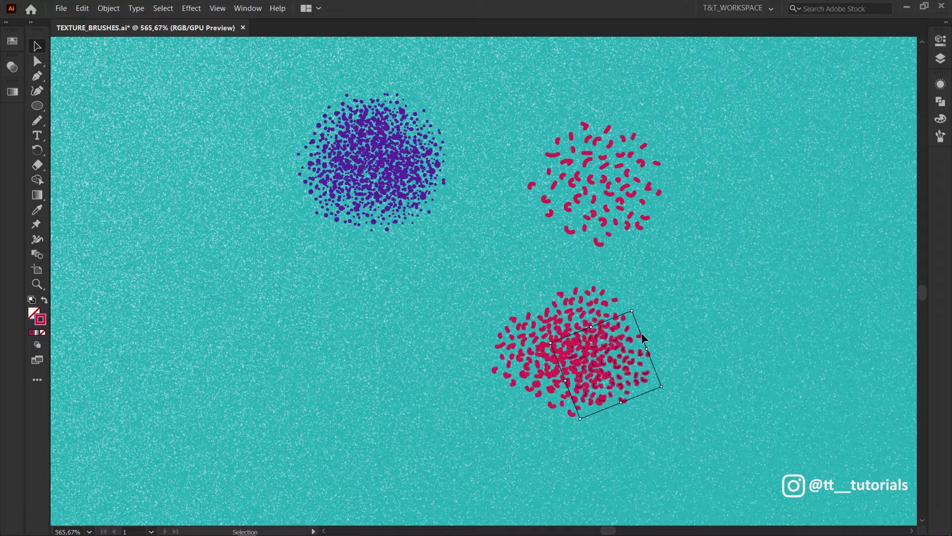
{"action": "left_click_drag", "start_coordinate": [633, 394], "coordinate": [688, 319]}
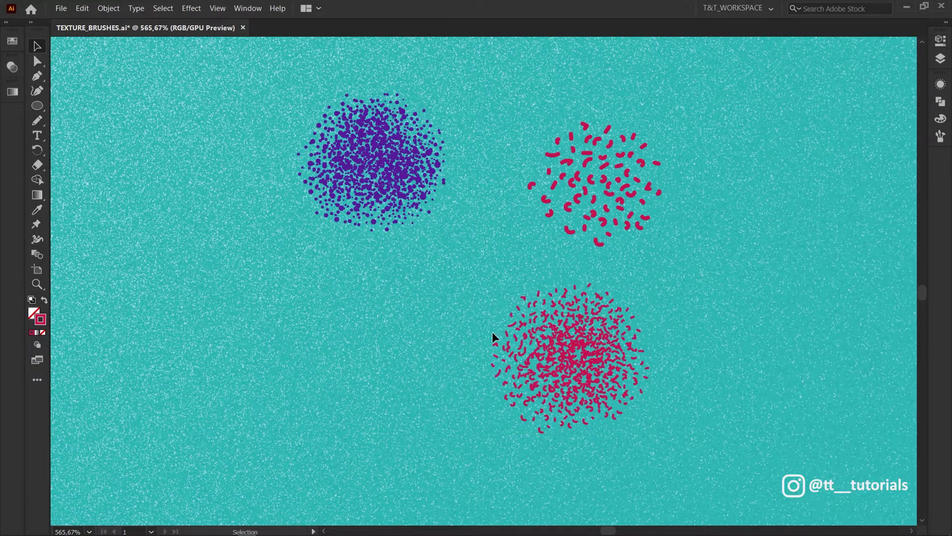
{"action": "left_click_drag", "start_coordinate": [573, 372], "coordinate": [375, 335]}
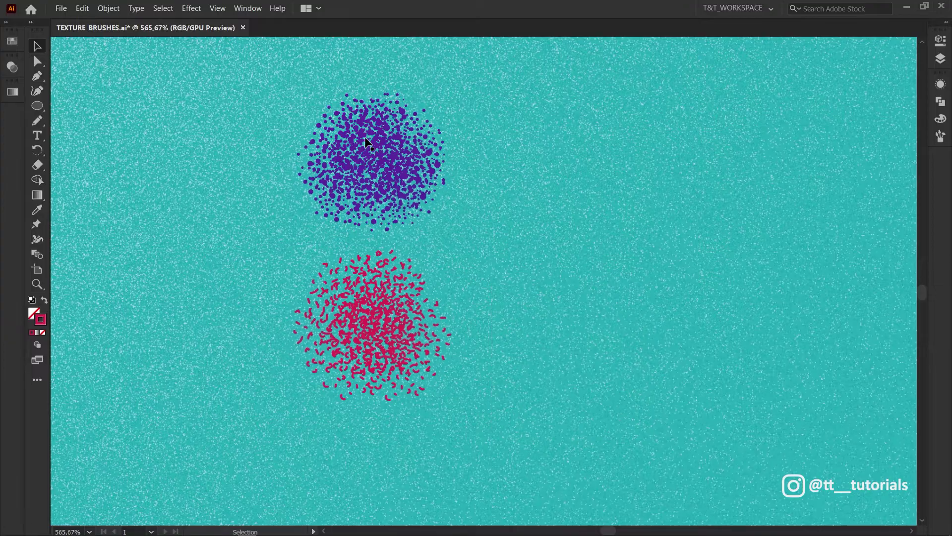
Step: Define the dense purple dot cluster as a new Scatter Brush and paint a vertical stroke
{"action": "left_click", "coordinate": [248, 8]}
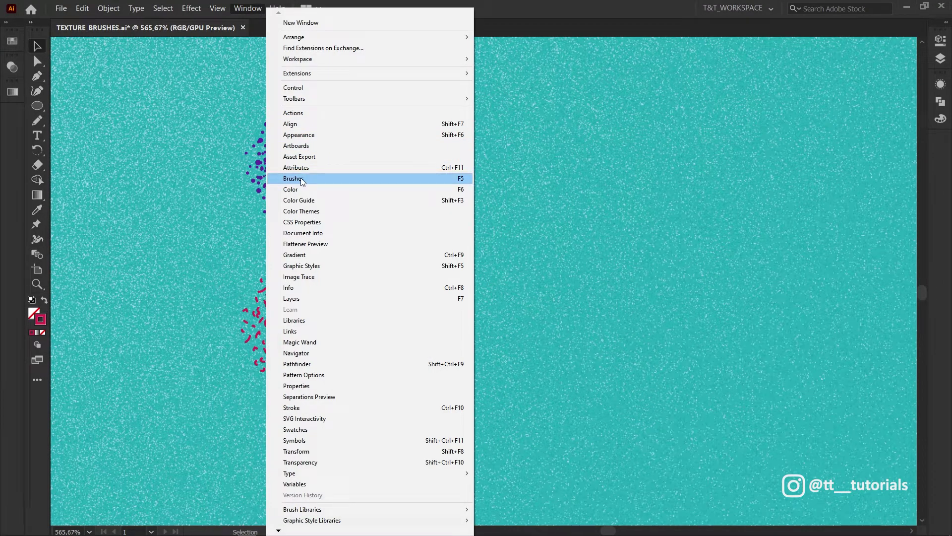
{"action": "left_click", "coordinate": [320, 178]}
{"action": "left_click", "coordinate": [311, 163]}
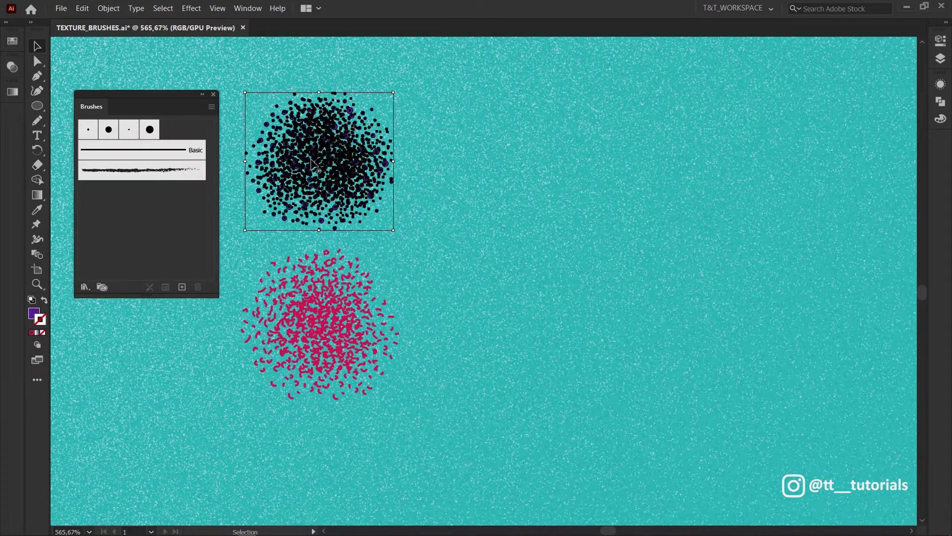
{"action": "left_click", "coordinate": [182, 287]}
{"action": "left_click", "coordinate": [439, 240]}
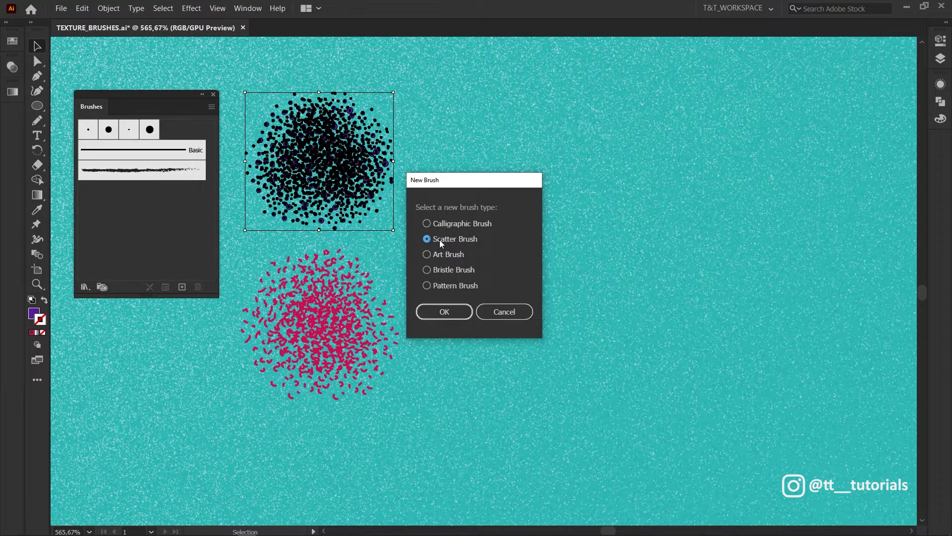
{"action": "left_click", "coordinate": [448, 316]}
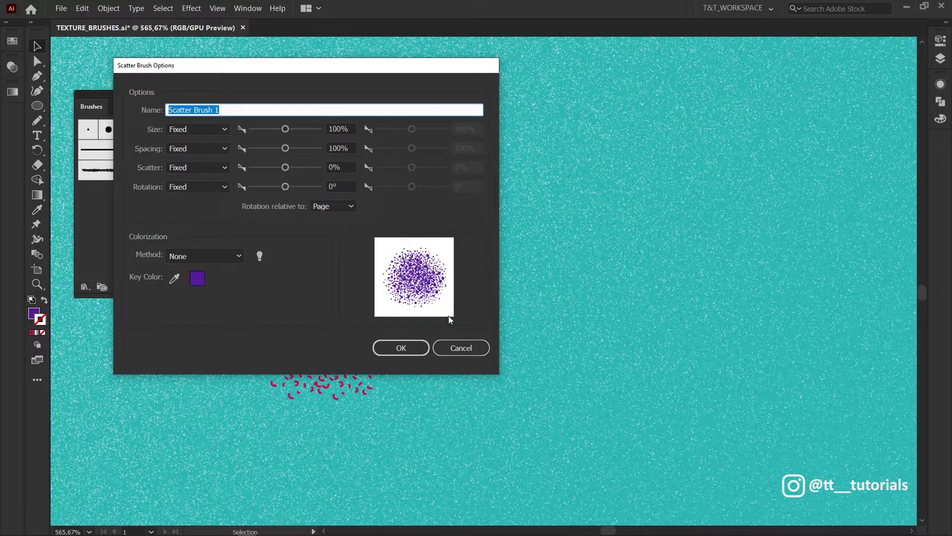
{"action": "left_click", "coordinate": [412, 347]}
{"action": "key", "text": "b"}
{"action": "mouse_move", "coordinate": [514, 82]}
{"action": "left_mouse_down"}
{"action": "mouse_move", "coordinate": [493, 154]}
{"action": "mouse_move", "coordinate": [521, 467]}
{"action": "left_mouse_up"}
Step: Set the scatter brush to 60% size, 27% spacing and random scatter of -1% to 1%
{"action": "key", "text": "v"}
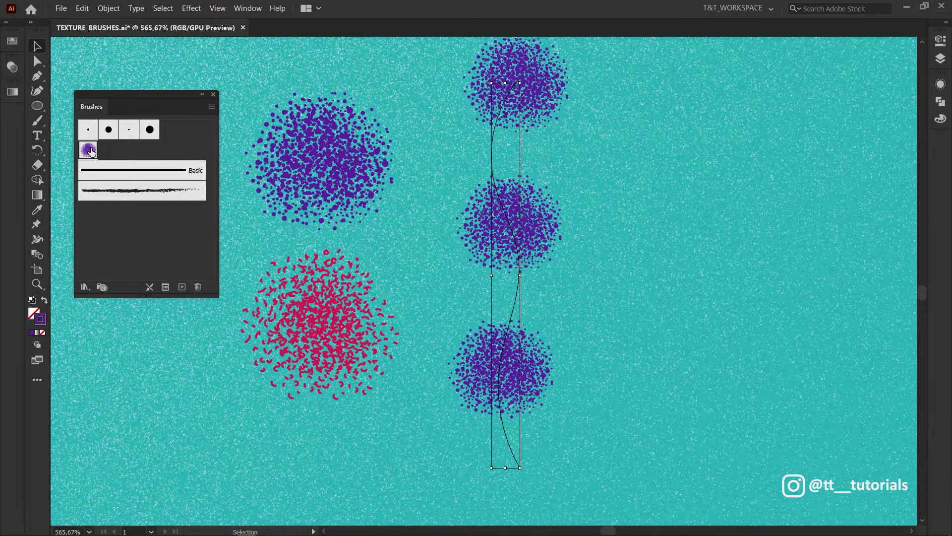
{"action": "double_click", "coordinate": [90, 151]}
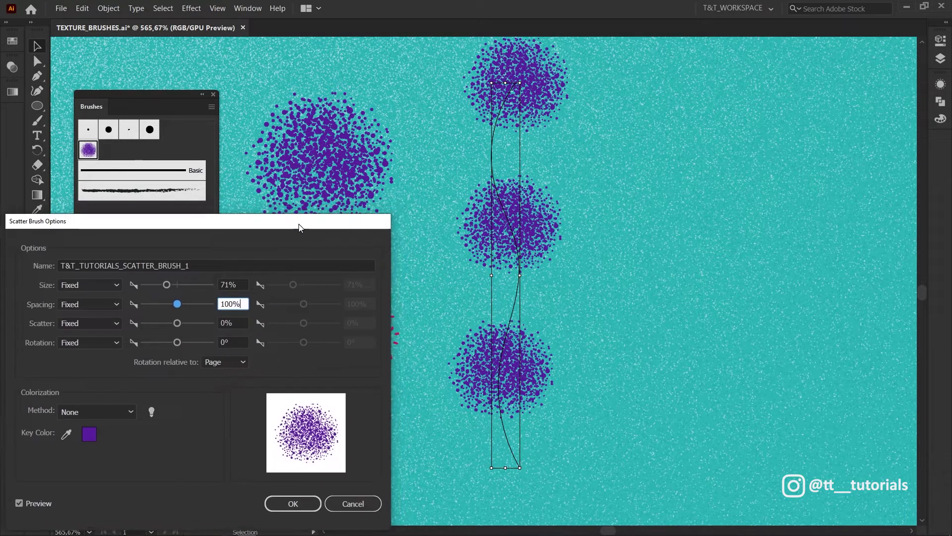
{"action": "mouse_move", "coordinate": [187, 308]}
{"action": "left_mouse_down"}
{"action": "mouse_move", "coordinate": [147, 308]}
{"action": "mouse_move", "coordinate": [160, 289]}
{"action": "left_mouse_up"}
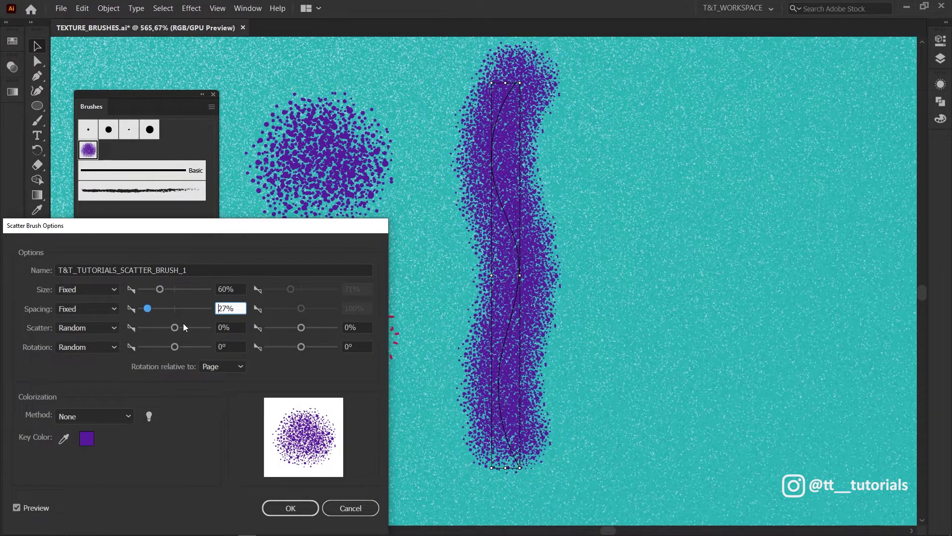
{"action": "left_click", "coordinate": [220, 326]}
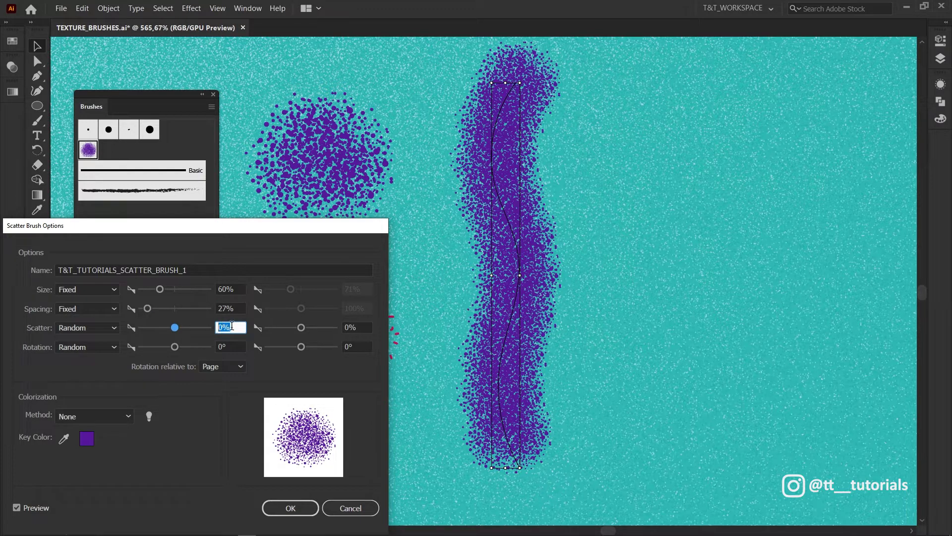
{"action": "type", "text": "-3"}
{"action": "left_click", "coordinate": [343, 326]}
{"action": "type", "text": "3"}
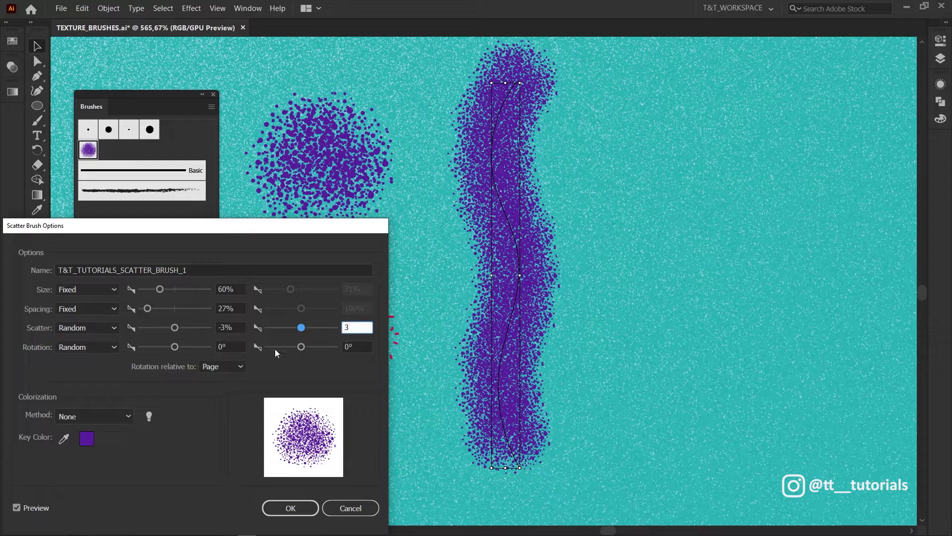
Step: Give the brush random rotation from -107° to 103° and Hue Shift colorization, applied to strokes
{"action": "left_click_drag", "start_coordinate": [175, 347], "coordinate": [157, 346]}
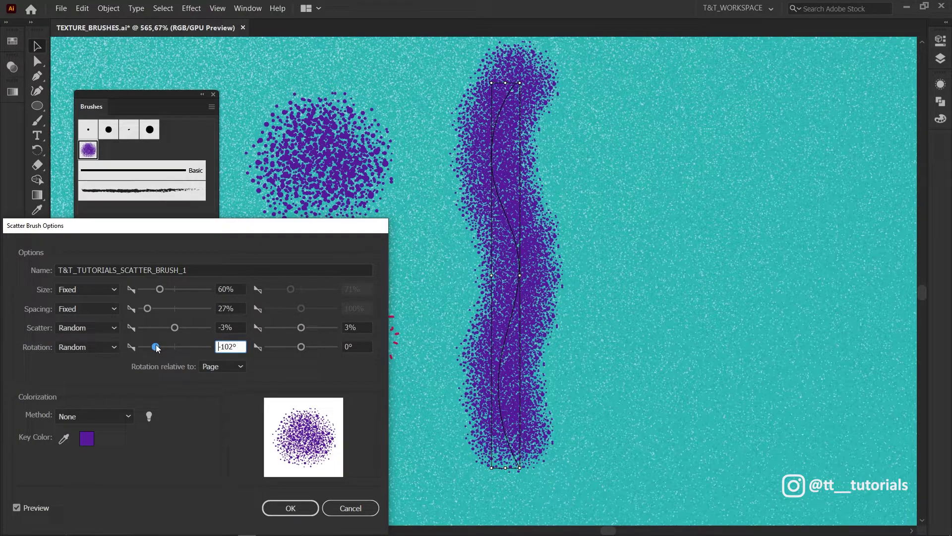
{"action": "left_click_drag", "start_coordinate": [300, 347], "coordinate": [319, 349]}
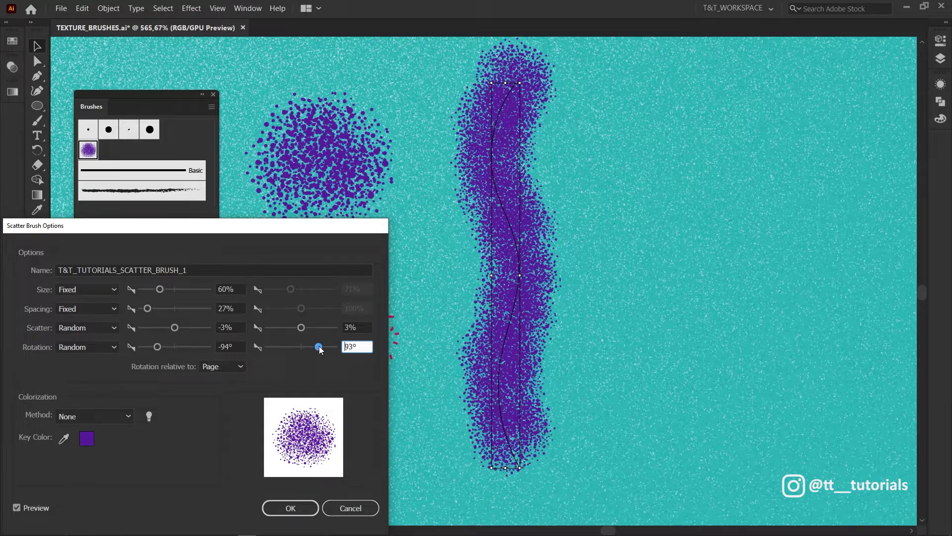
{"action": "left_click_drag", "start_coordinate": [157, 346], "coordinate": [155, 350]}
{"action": "left_click_drag", "start_coordinate": [319, 347], "coordinate": [323, 348]}
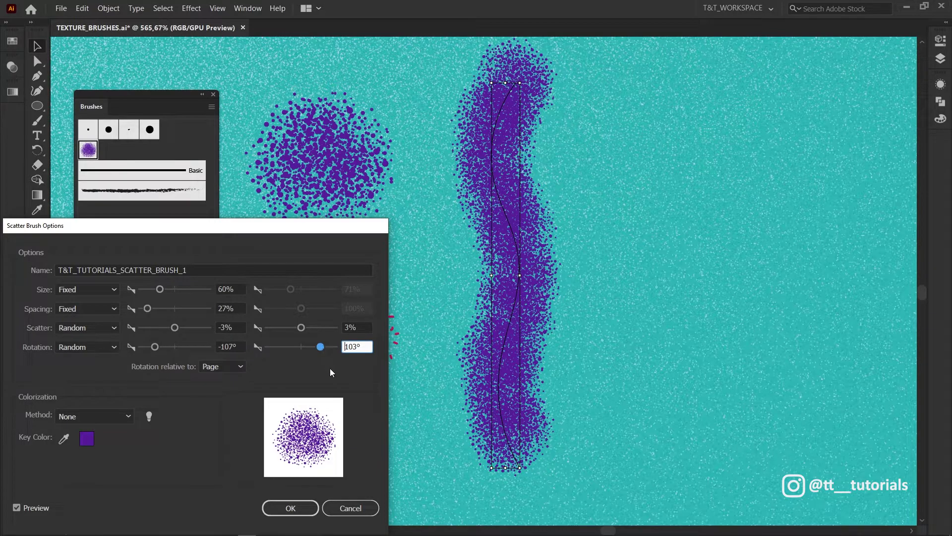
{"action": "left_click", "coordinate": [127, 416]}
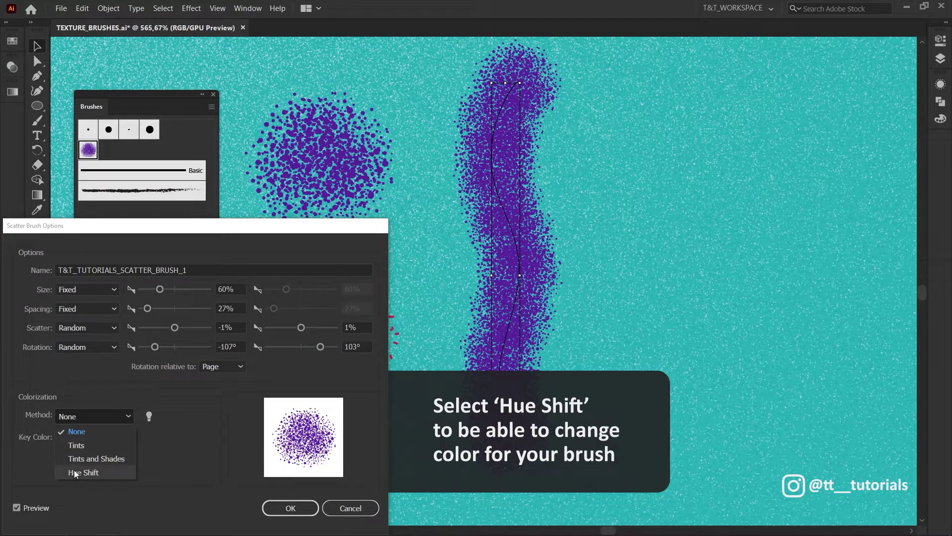
{"action": "left_click", "coordinate": [112, 469]}
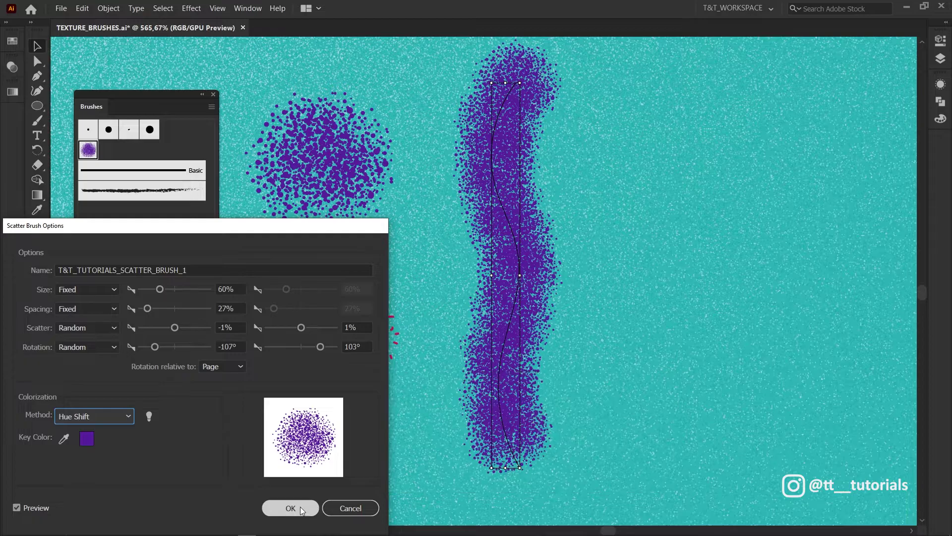
{"action": "left_click", "coordinate": [300, 507]}
{"action": "left_click", "coordinate": [473, 290]}
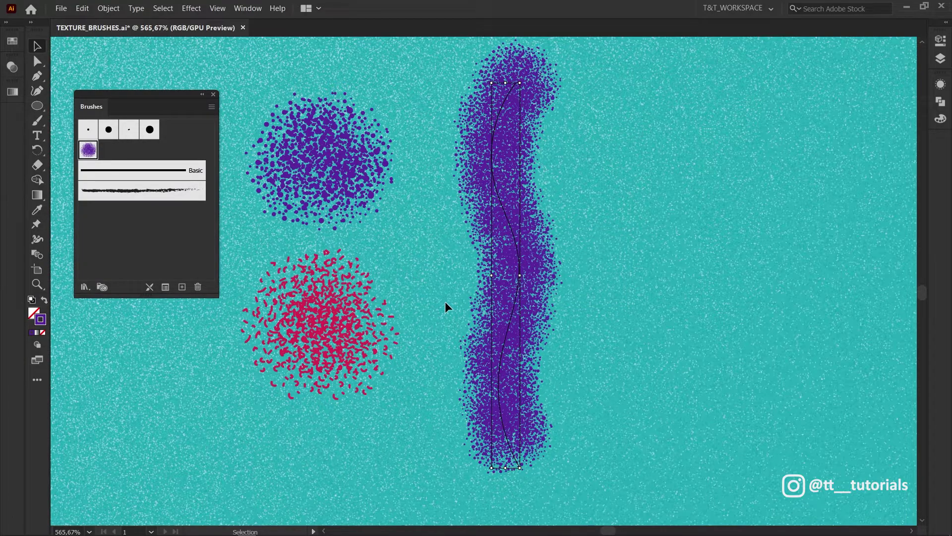
Step: Simplify the purple band's path, then drag its middle and bottom anchors into a smoother S-curve
{"action": "key", "text": "a"}
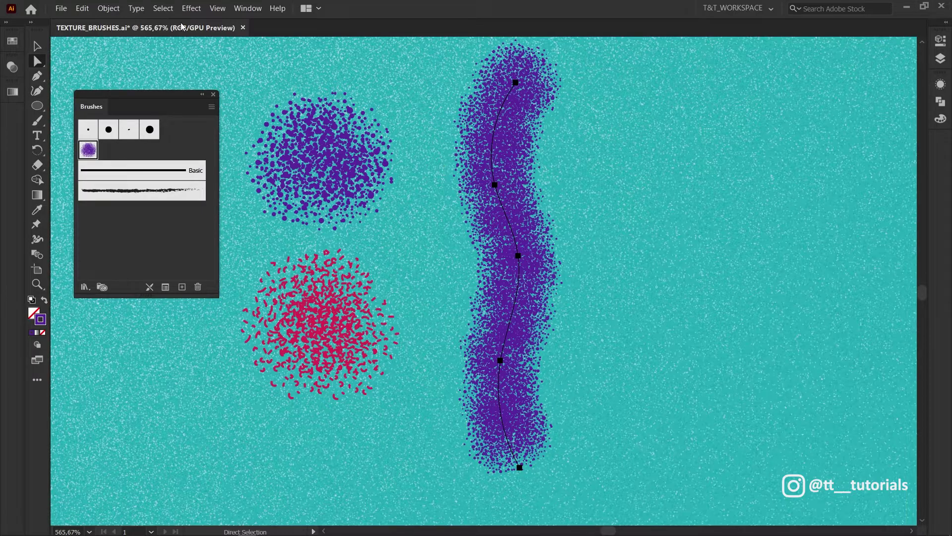
{"action": "left_click", "coordinate": [114, 10]}
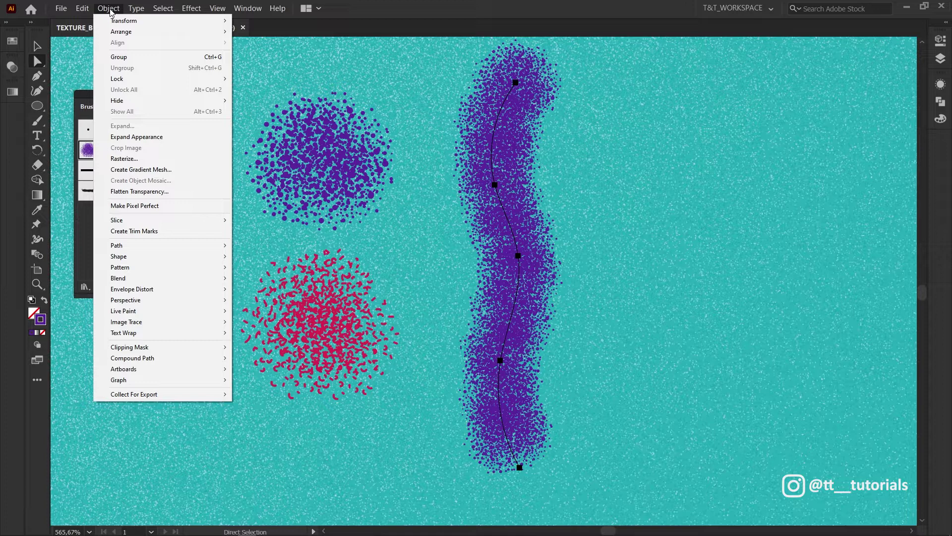
{"action": "mouse_move", "coordinate": [116, 246]}
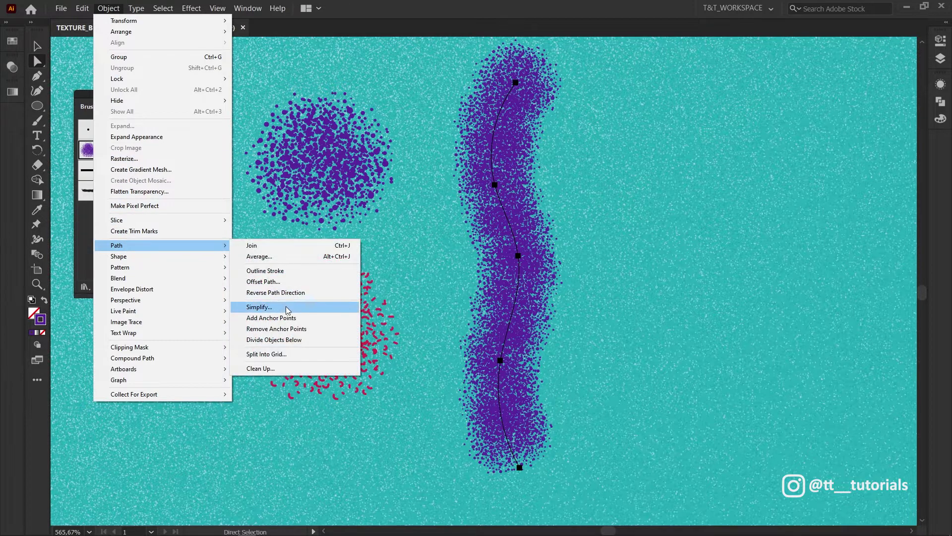
{"action": "left_click", "coordinate": [289, 309]}
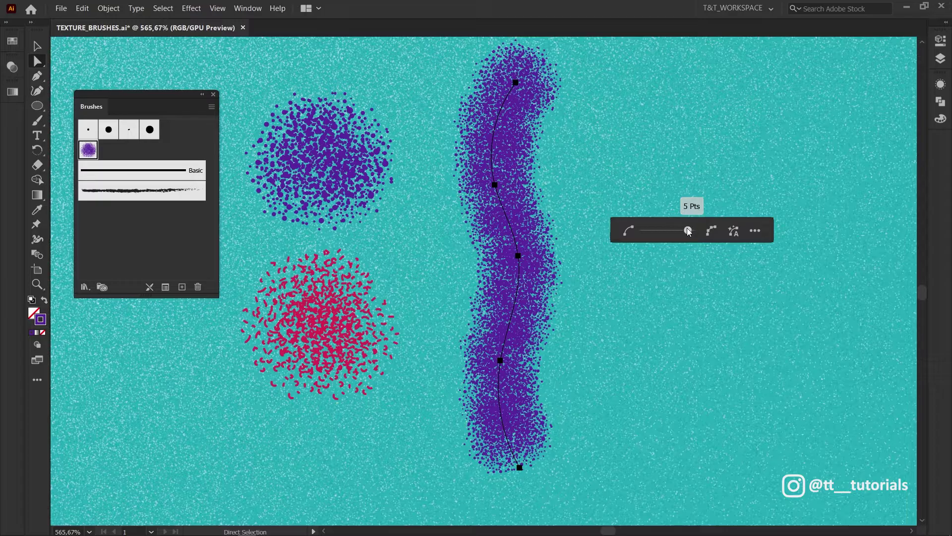
{"action": "left_click", "coordinate": [518, 255]}
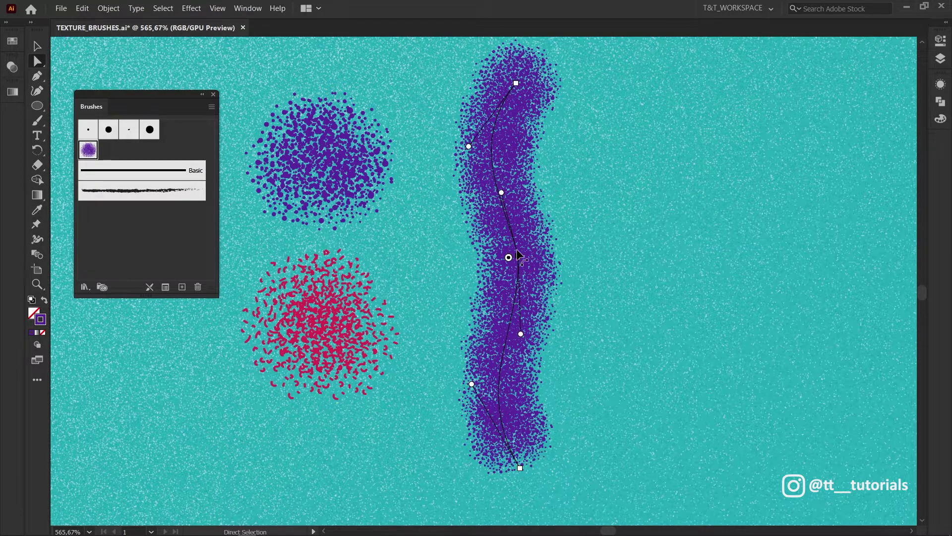
{"action": "left_click_drag", "start_coordinate": [508, 257], "coordinate": [514, 246]}
{"action": "left_click_drag", "start_coordinate": [520, 468], "coordinate": [496, 453]}
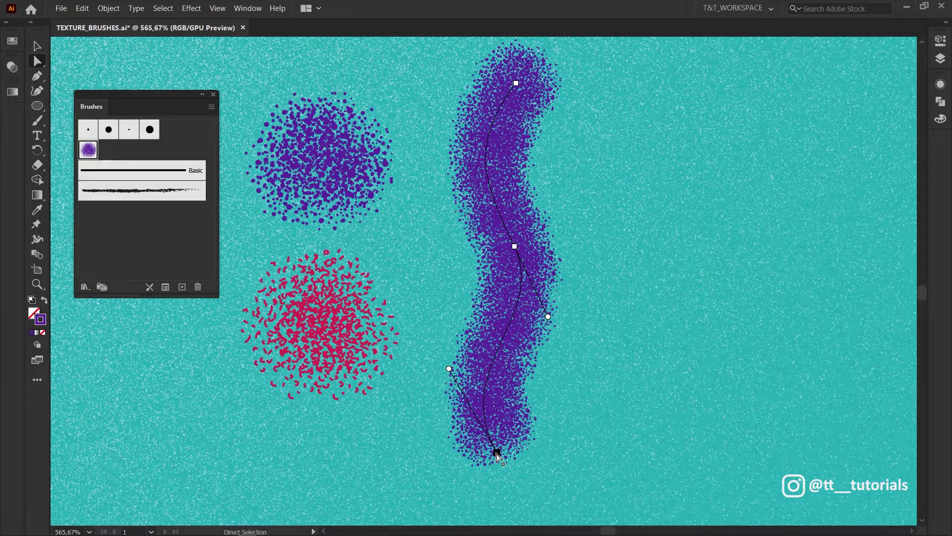
Step: Draw a four-anchor curved path to the right of the purple stroke
{"action": "key", "text": "p"}
{"action": "left_click_drag", "start_coordinate": [643, 67], "coordinate": [629, 95]}
{"action": "left_click_drag", "start_coordinate": [615, 190], "coordinate": [627, 221]}
{"action": "left_click_drag", "start_coordinate": [622, 298], "coordinate": [609, 335]}
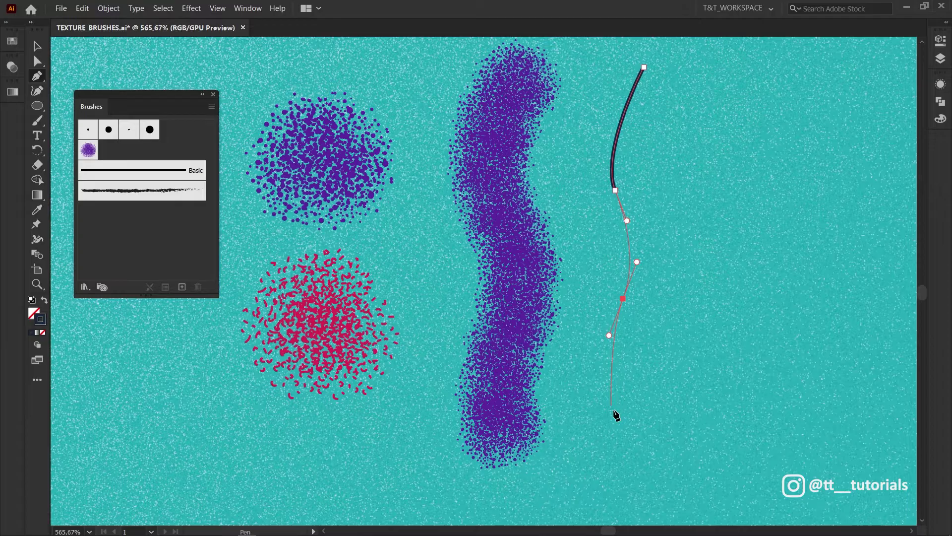
{"action": "left_click_drag", "start_coordinate": [628, 427], "coordinate": [642, 453]}
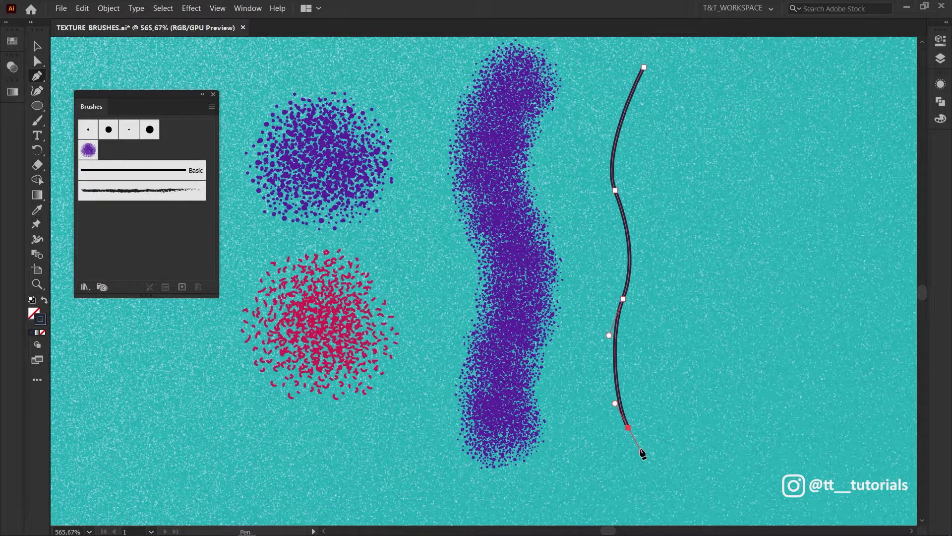
Step: Apply the dark navy scatter brush to the new path and adjust its anchors
{"action": "left_click", "coordinate": [88, 150]}
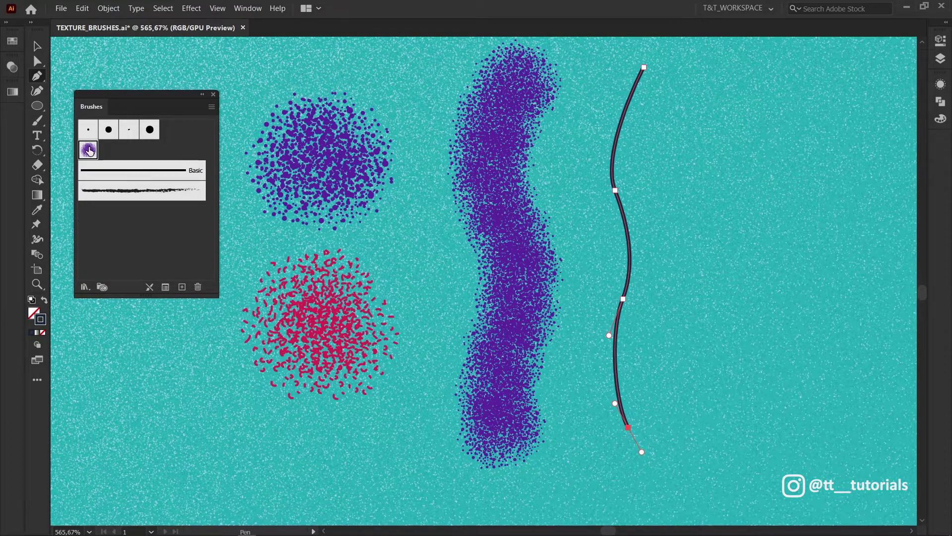
{"action": "key", "text": "a"}
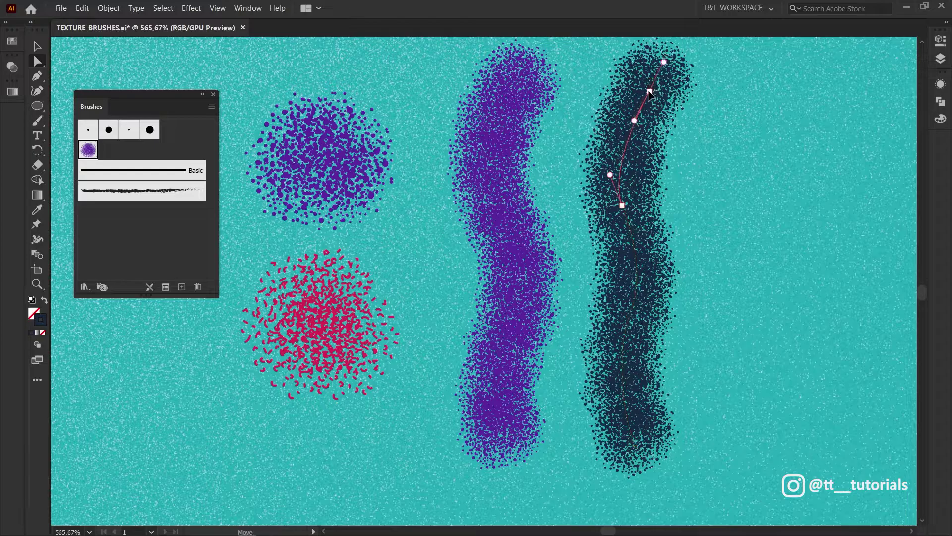
{"action": "left_click_drag", "start_coordinate": [643, 67], "coordinate": [647, 93]}
{"action": "left_click_drag", "start_coordinate": [641, 314], "coordinate": [641, 314]}
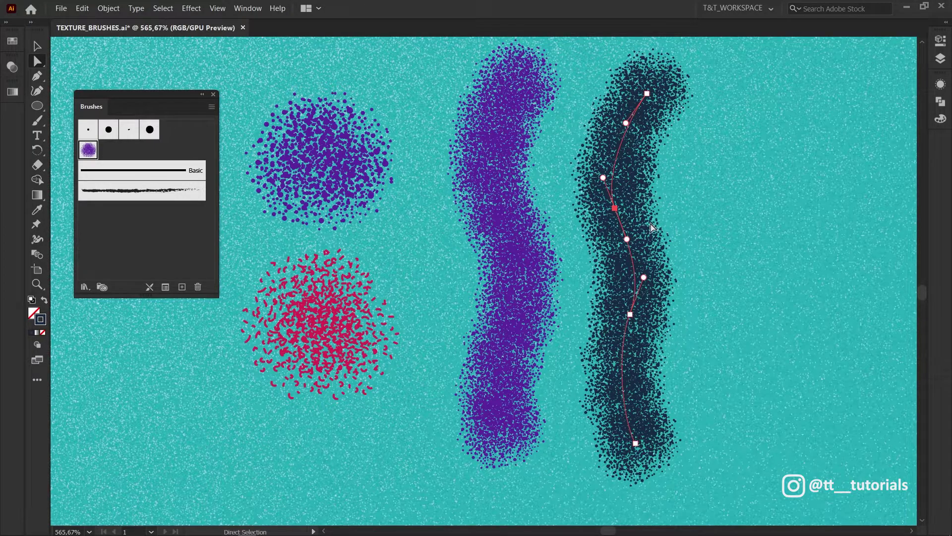
Step: Duplicate the navy stroke to the right and move the copy's top anchor
{"action": "key", "text": "v"}
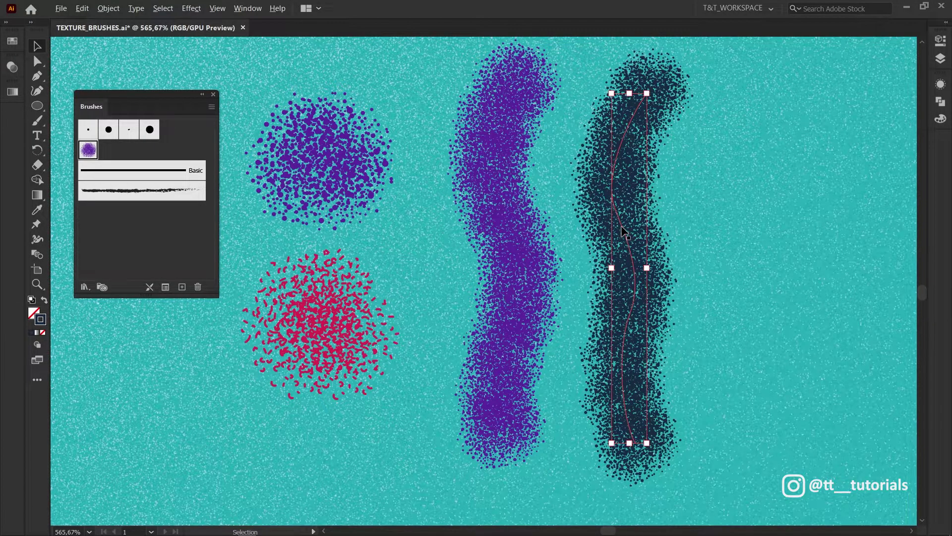
{"action": "left_click_drag", "start_coordinate": [622, 231], "coordinate": [737, 232], "text": "alt"}
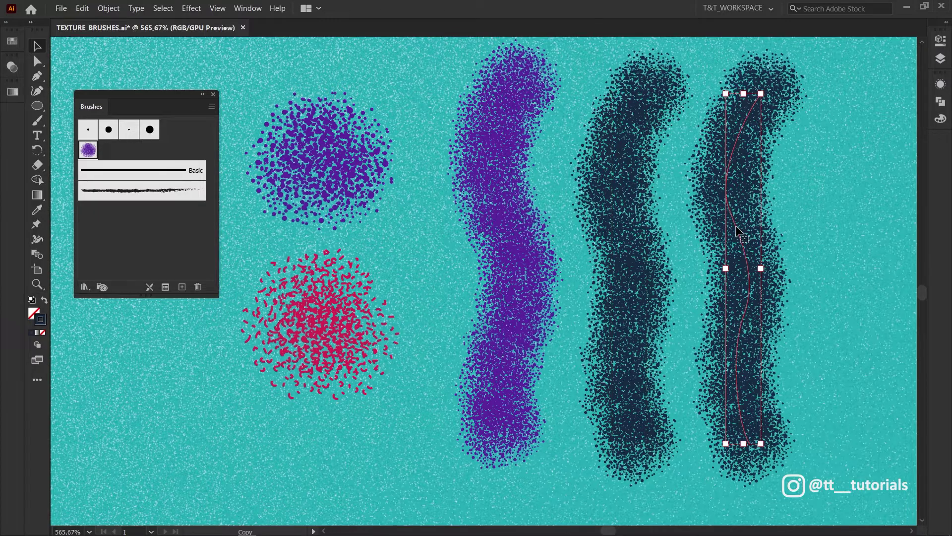
{"action": "key", "text": "a"}
{"action": "left_click_drag", "start_coordinate": [761, 94], "coordinate": [756, 101]}
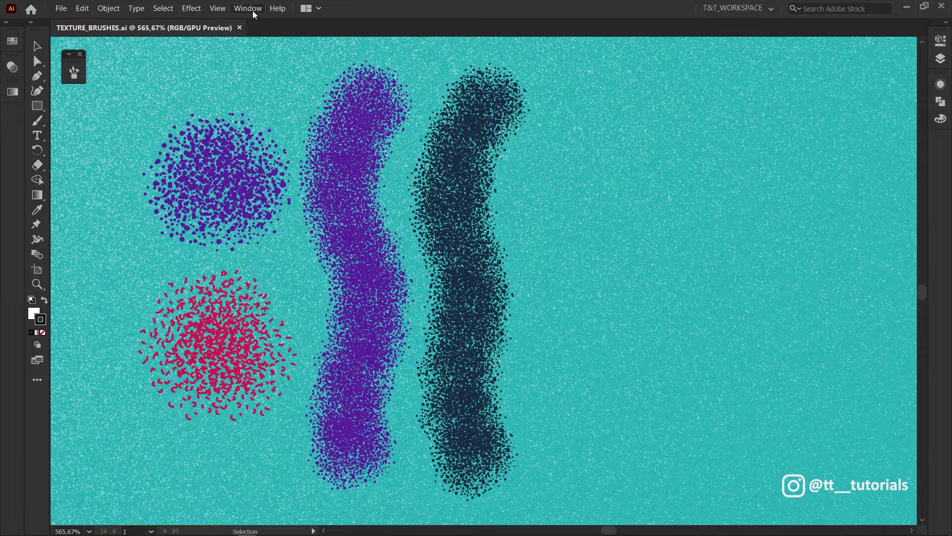
Step: Save the dense red dash cluster as a new symbol in the Symbols panel
{"action": "left_click", "coordinate": [251, 11]}
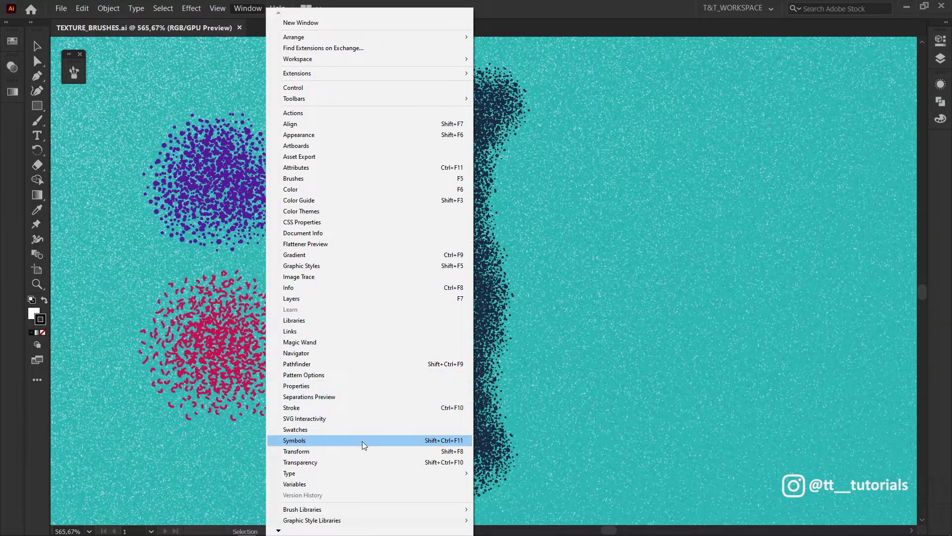
{"action": "left_click", "coordinate": [397, 438]}
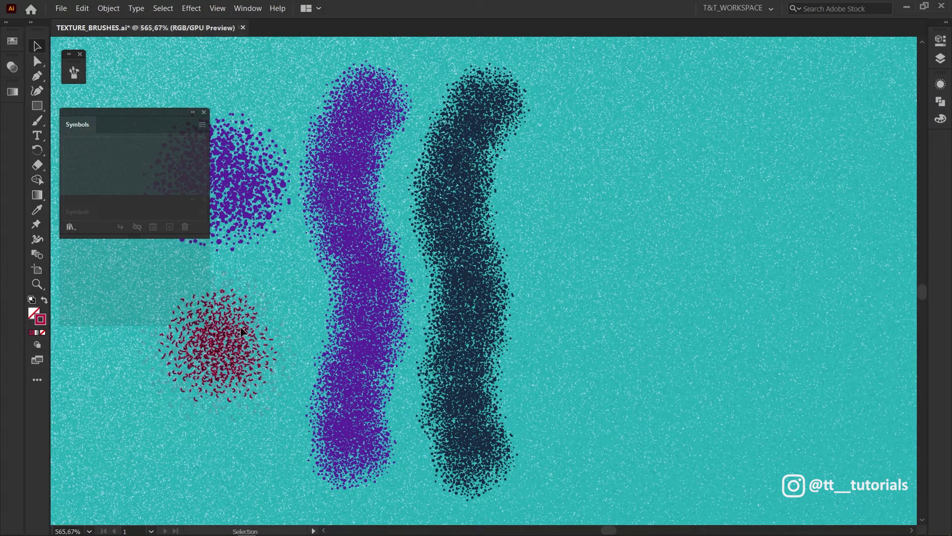
{"action": "left_click", "coordinate": [243, 331]}
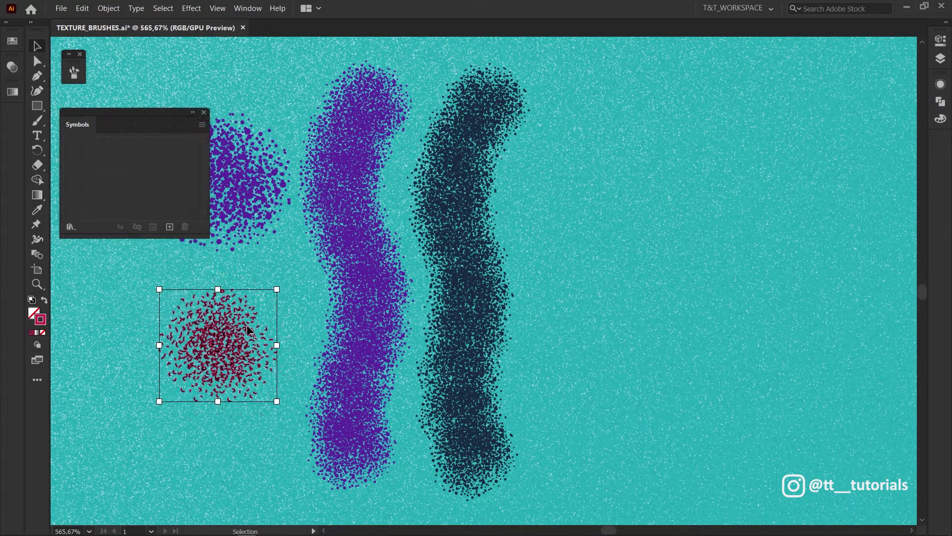
{"action": "left_click", "coordinate": [168, 225]}
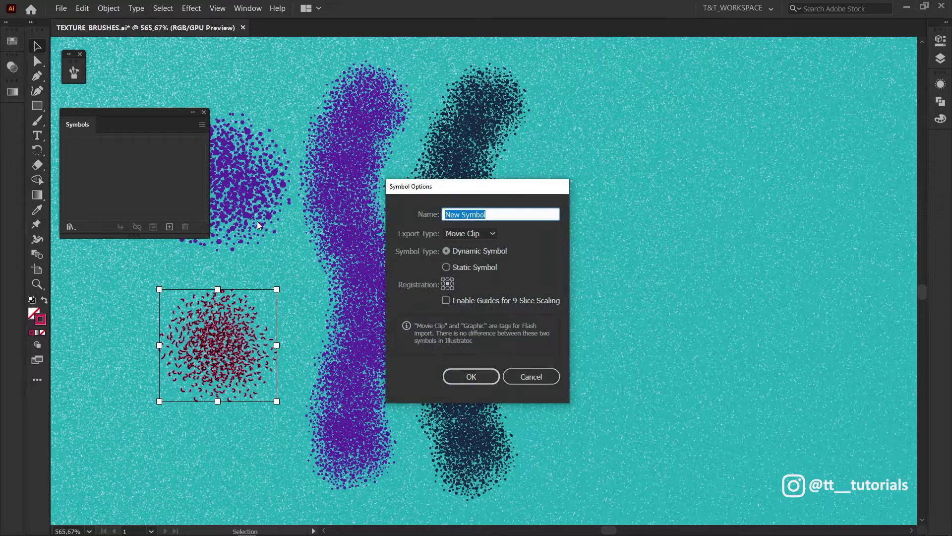
{"action": "left_click_drag", "start_coordinate": [488, 214], "coordinate": [442, 214]}
{"action": "left_click", "coordinate": [478, 376]}
{"action": "key", "text": "ctrl+shift+a"}
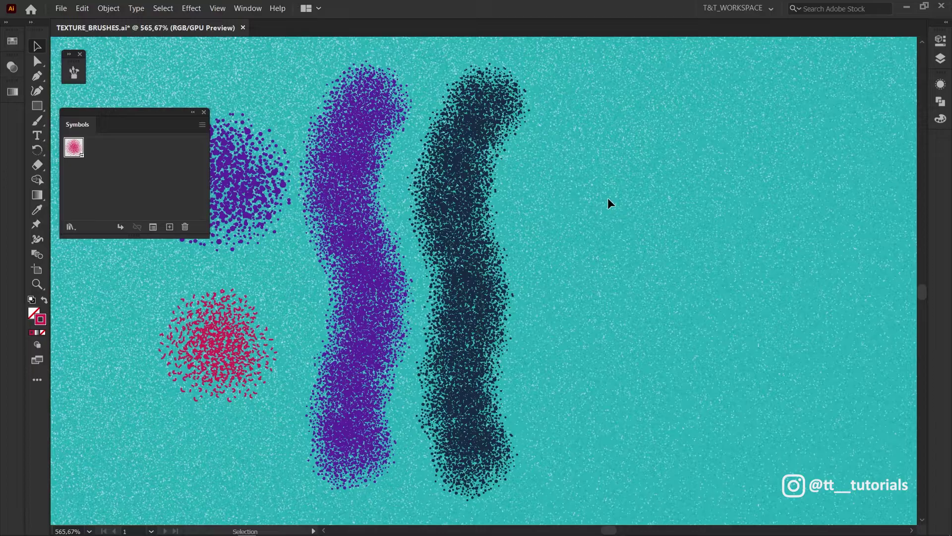
{"action": "key", "text": "shift+s"}
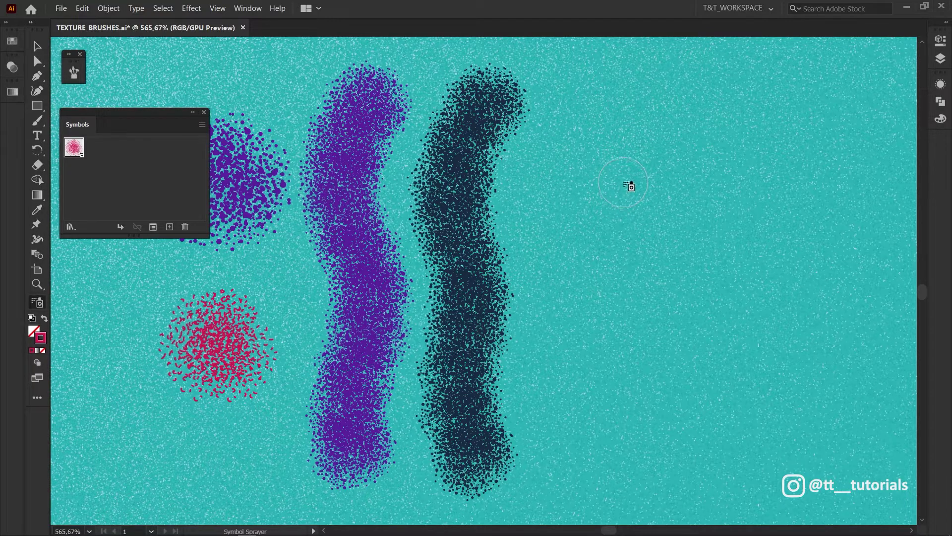
Step: Widen the Symbol Sprayer diameter and set Intensity and Symbol Set Density to 8
{"action": "key", "text": "Return"}
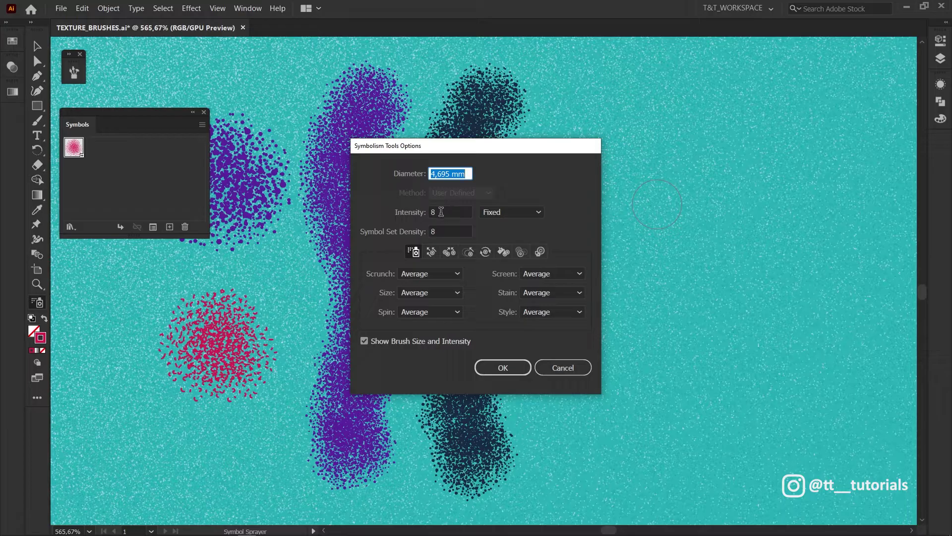
{"action": "double_click", "coordinate": [432, 212]}
{"action": "double_click", "coordinate": [438, 231]}
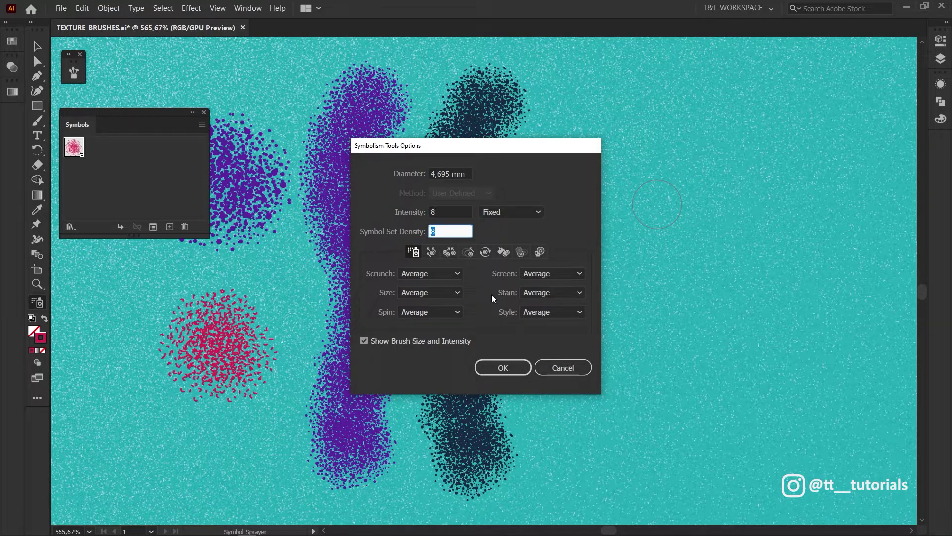
{"action": "left_click", "coordinate": [503, 367]}
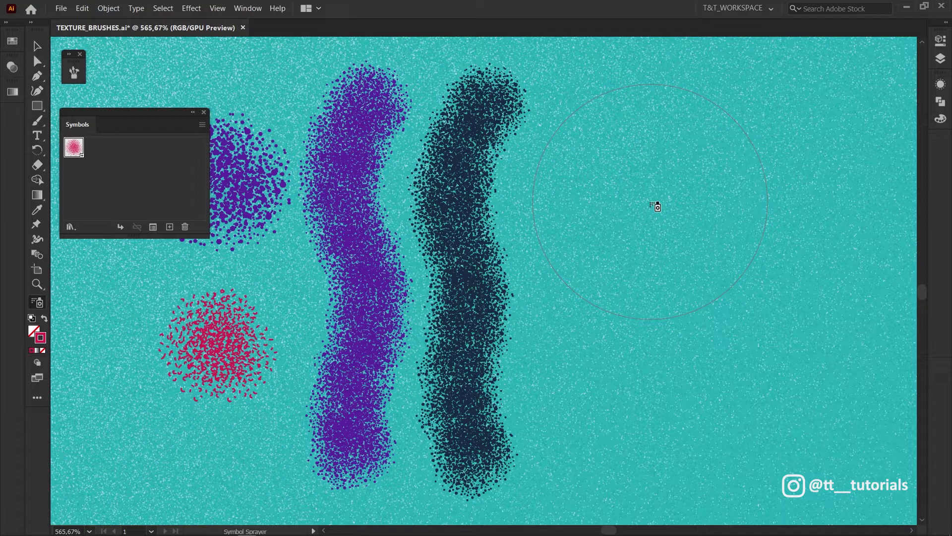
Step: Spray a large red symbol cloud right of the navy stroke and a smaller one at upper right
{"action": "mouse_move", "coordinate": [655, 207]}
{"action": "left_mouse_down"}
{"action": "mouse_move", "coordinate": [650, 327]}
{"action": "mouse_move", "coordinate": [701, 361]}
{"action": "left_mouse_up"}
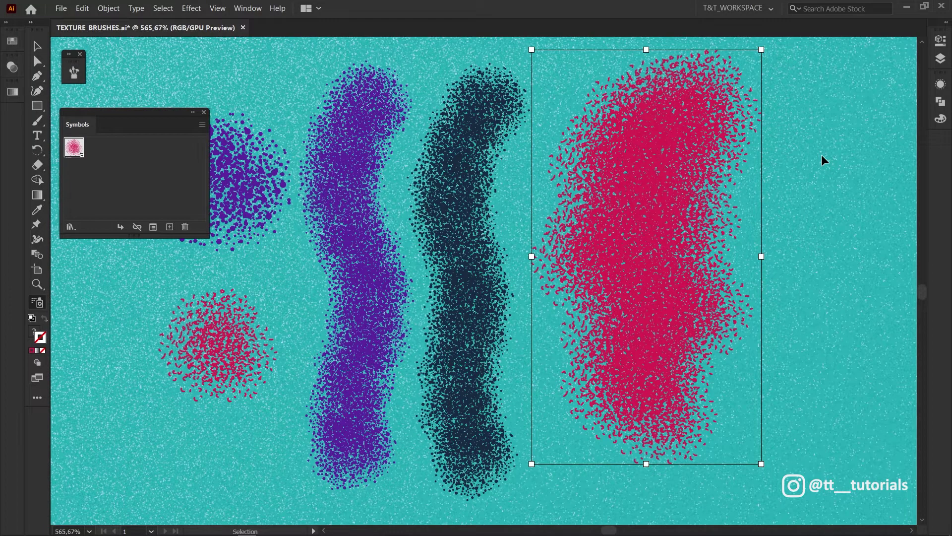
{"action": "key", "text": "ctrl+shift+a"}
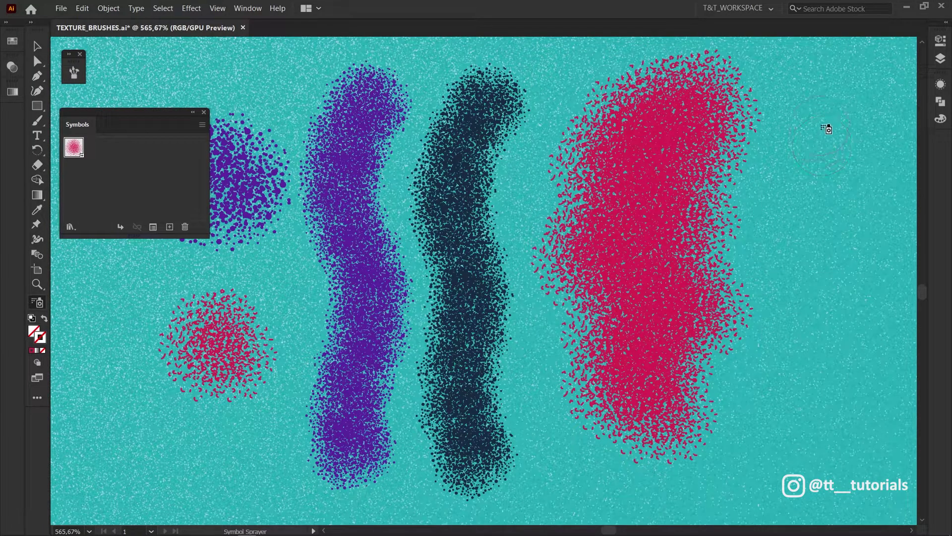
{"action": "left_click_drag", "start_coordinate": [824, 128], "coordinate": [830, 253]}
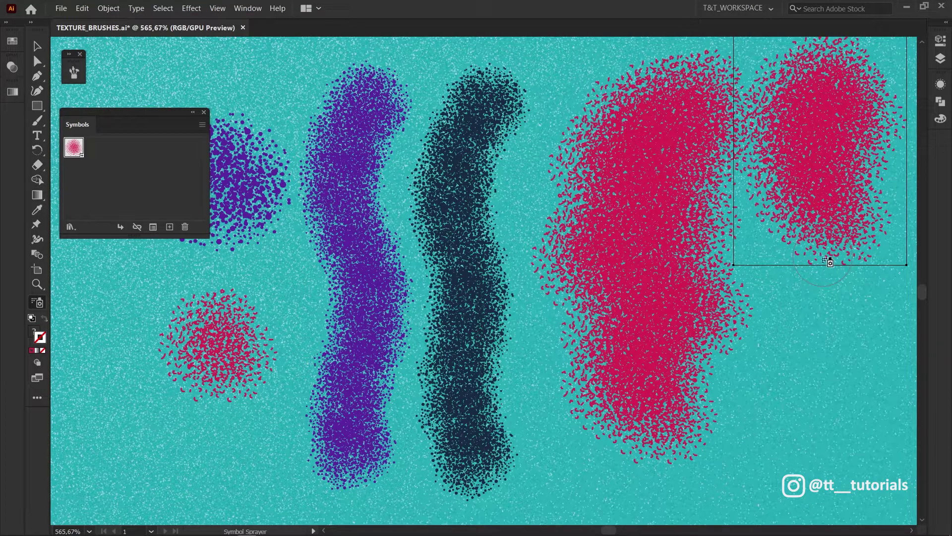
Step: Select the large red symbol set and spray more symbols into its lower centre
{"action": "key", "text": "ctrl+shift+a"}
{"action": "key", "text": "v"}
{"action": "left_click", "coordinate": [665, 234]}
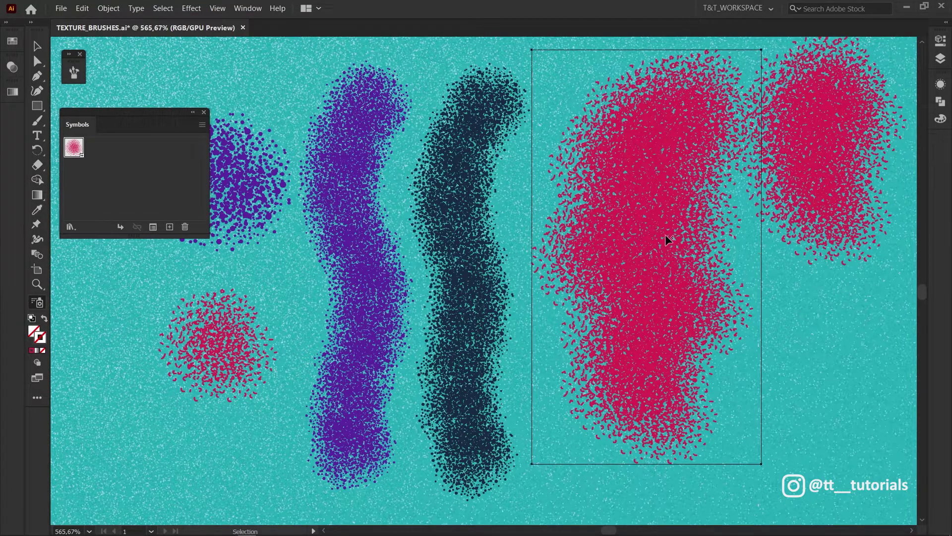
{"action": "key", "text": "shift+s"}
{"action": "mouse_move", "coordinate": [639, 329]}
{"action": "left_mouse_down"}
{"action": "mouse_move", "coordinate": [651, 339]}
{"action": "mouse_move", "coordinate": [655, 292]}
{"action": "left_mouse_up"}
{"action": "mouse_move", "coordinate": [645, 353]}
{"action": "left_mouse_down"}
{"action": "mouse_move", "coordinate": [678, 354]}
{"action": "mouse_move", "coordinate": [678, 345]}
{"action": "mouse_move", "coordinate": [619, 335]}
{"action": "mouse_move", "coordinate": [680, 352]}
{"action": "mouse_move", "coordinate": [711, 251]}
{"action": "mouse_move", "coordinate": [725, 255]}
{"action": "mouse_move", "coordinate": [707, 317]}
{"action": "left_mouse_up"}
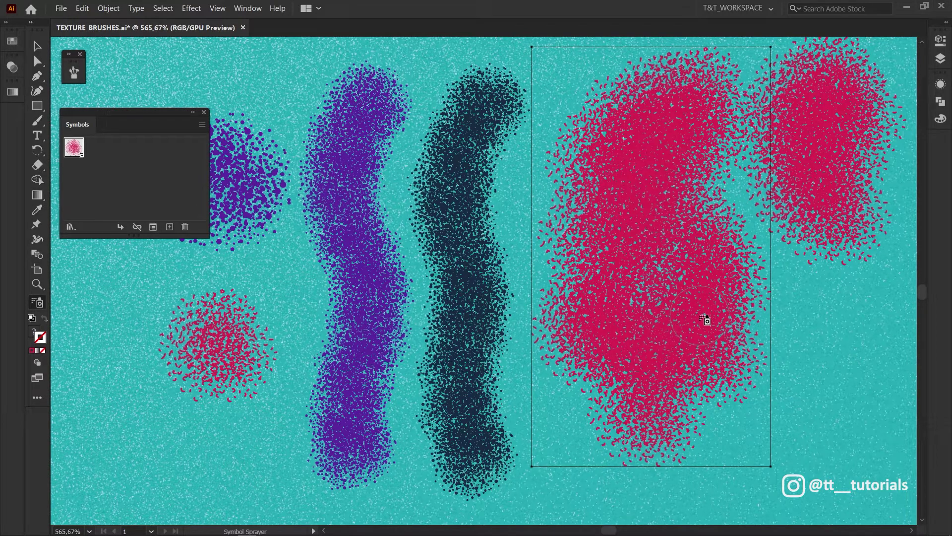
{"action": "key", "text": "v"}
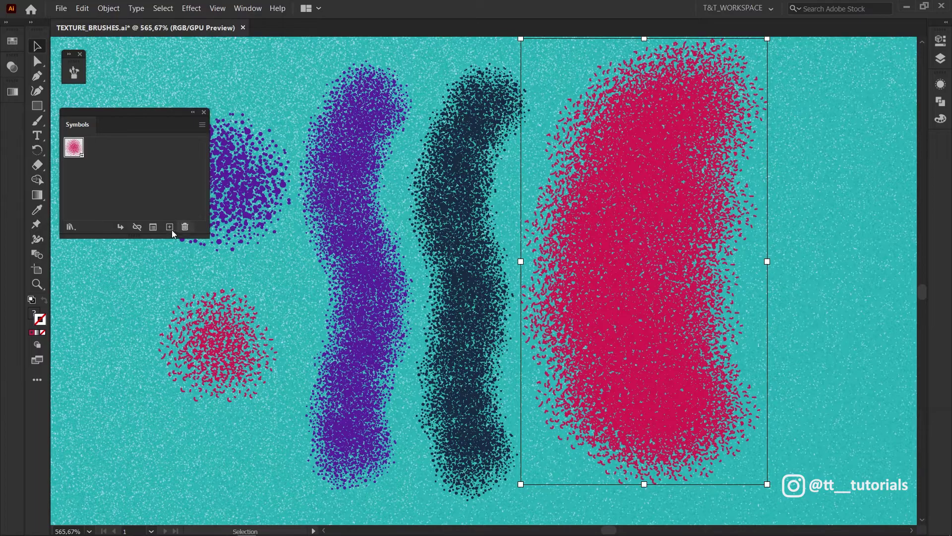
Step: Break the red spray's symbol link and outline its strokes into solid crimson-filled marks
{"action": "left_click", "coordinate": [137, 228]}
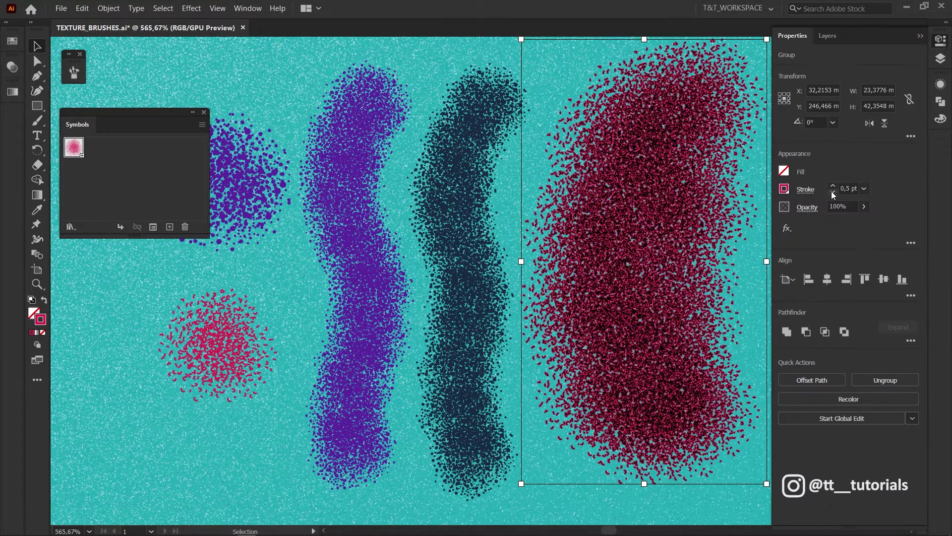
{"action": "left_click", "coordinate": [585, 495]}
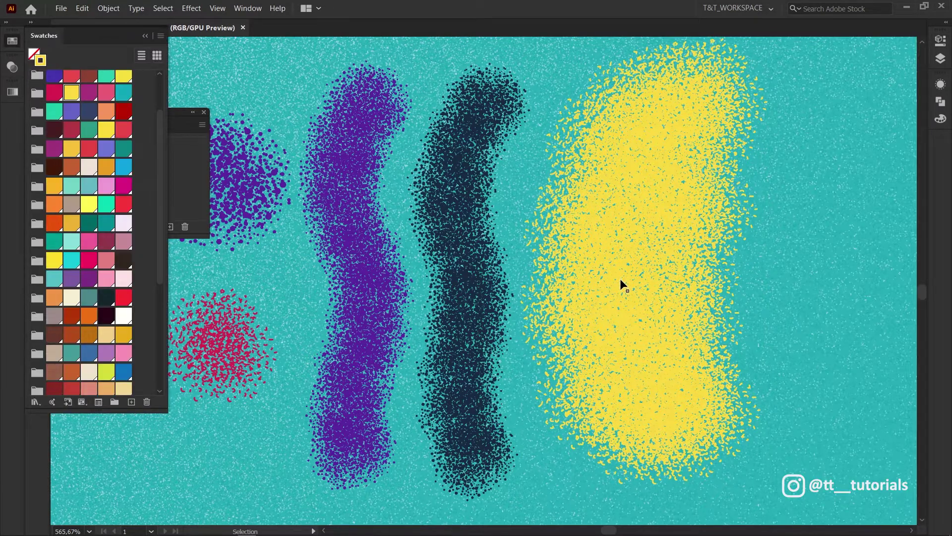
{"action": "left_click", "coordinate": [109, 9]}
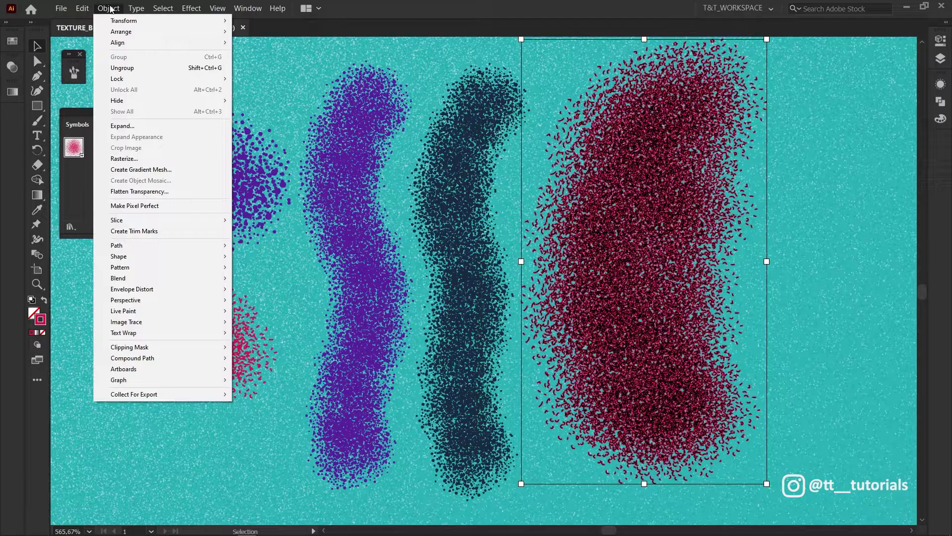
{"action": "mouse_move", "coordinate": [117, 246]}
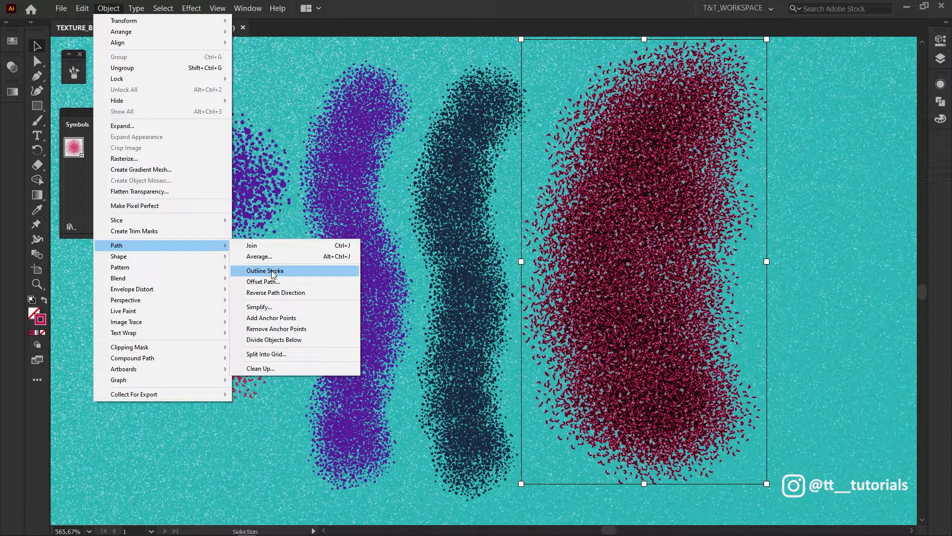
{"action": "left_click", "coordinate": [305, 272]}
{"action": "left_click", "coordinate": [791, 209]}
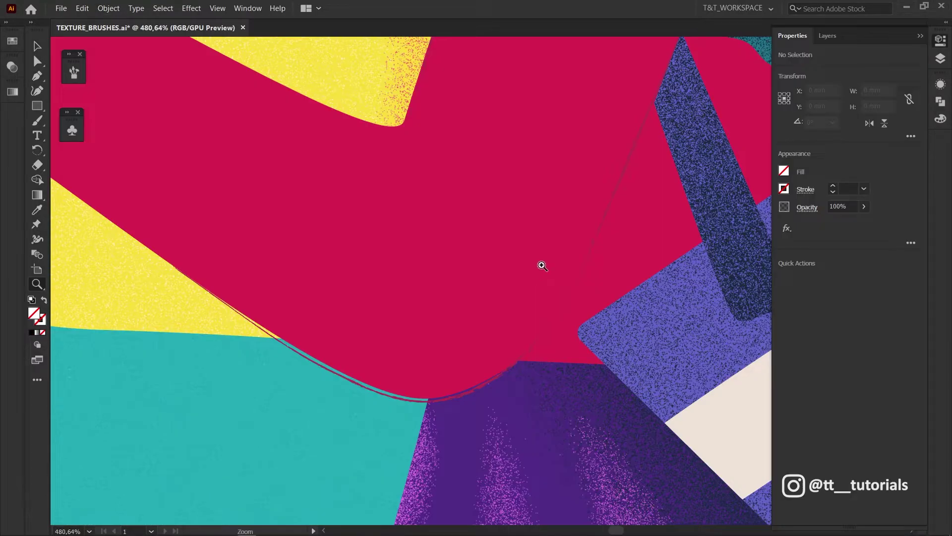
Step: Spray noise along the red shape's lower edge and set its blending to Soft Light
{"action": "key", "text": "shift+s"}
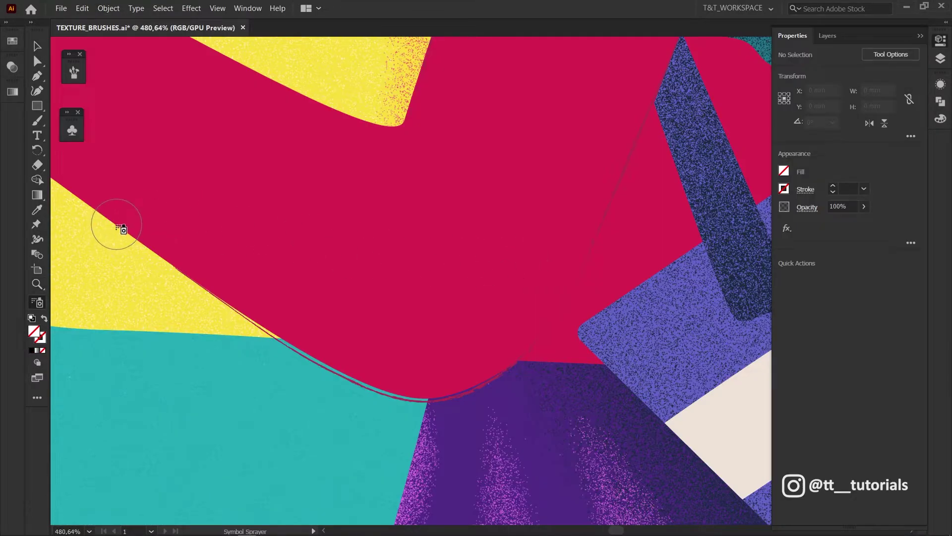
{"action": "mouse_move", "coordinate": [121, 228]}
{"action": "left_mouse_down"}
{"action": "mouse_move", "coordinate": [304, 347]}
{"action": "mouse_move", "coordinate": [382, 382]}
{"action": "mouse_move", "coordinate": [462, 399]}
{"action": "mouse_move", "coordinate": [521, 376]}
{"action": "mouse_move", "coordinate": [636, 297]}
{"action": "mouse_move", "coordinate": [679, 246]}
{"action": "mouse_move", "coordinate": [685, 192]}
{"action": "mouse_move", "coordinate": [673, 160]}
{"action": "left_mouse_up"}
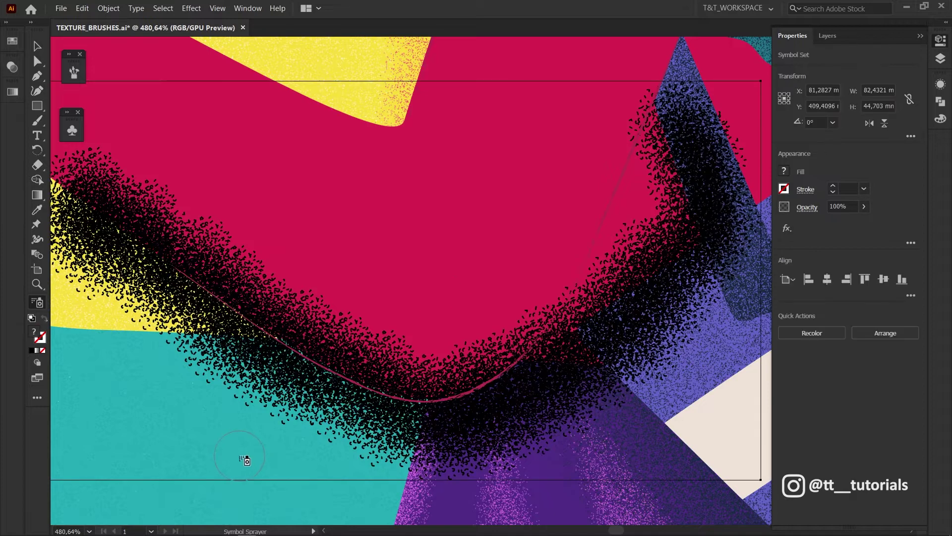
{"action": "key", "text": "v"}
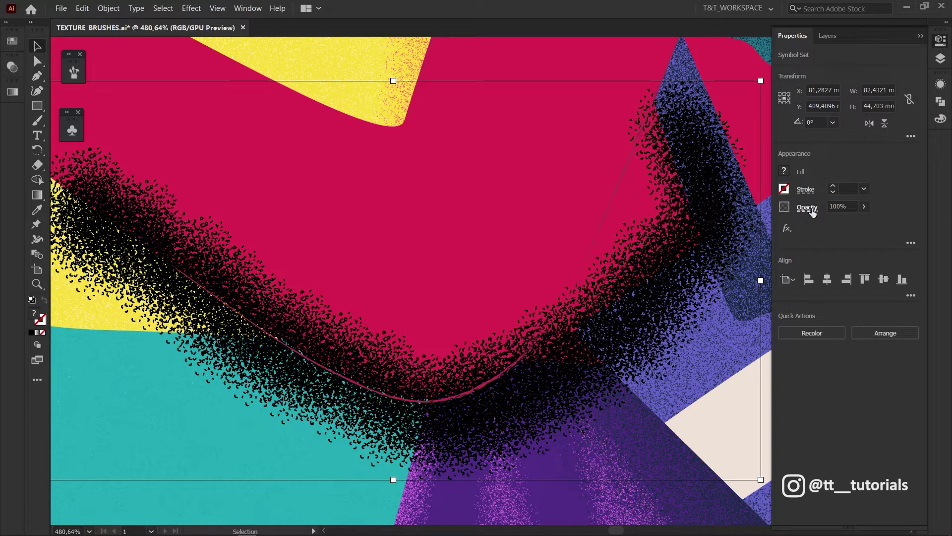
{"action": "left_click", "coordinate": [812, 210]}
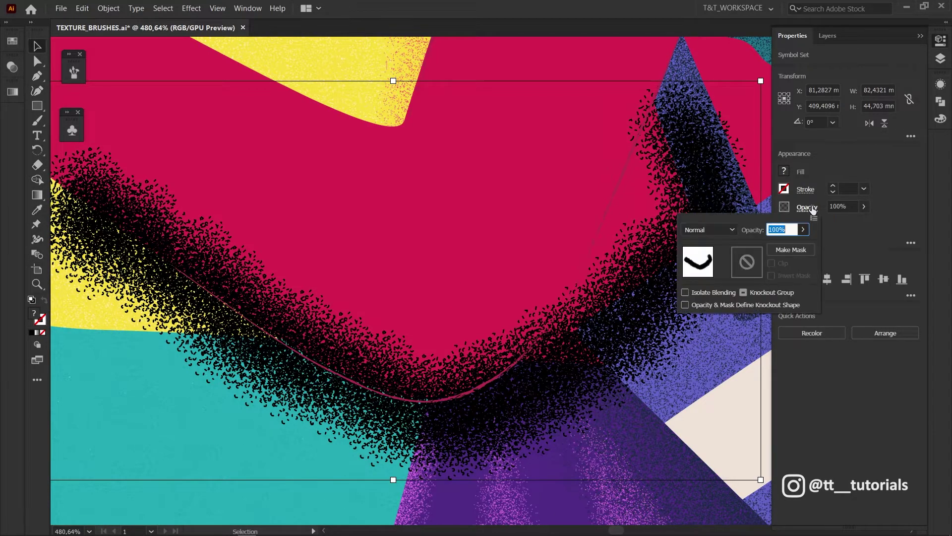
{"action": "left_click", "coordinate": [729, 229]}
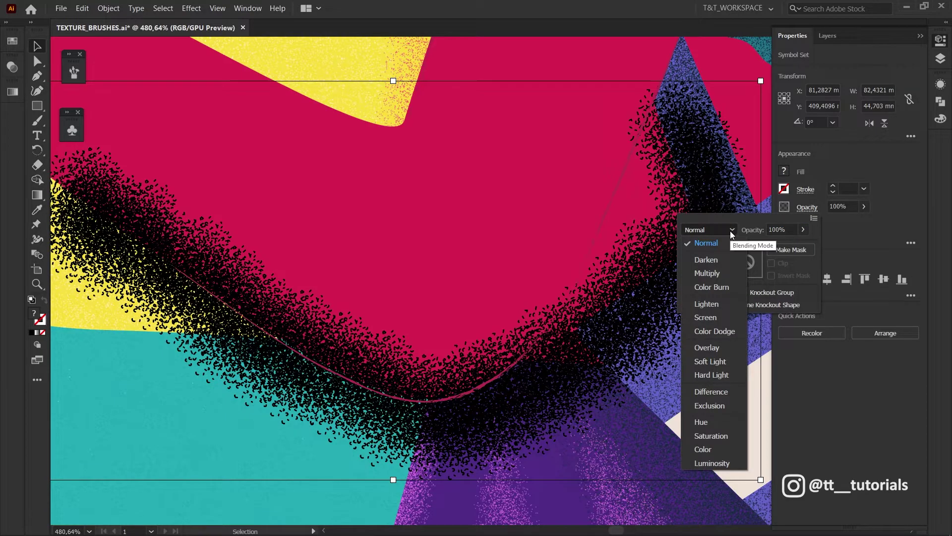
{"action": "left_click", "coordinate": [710, 361]}
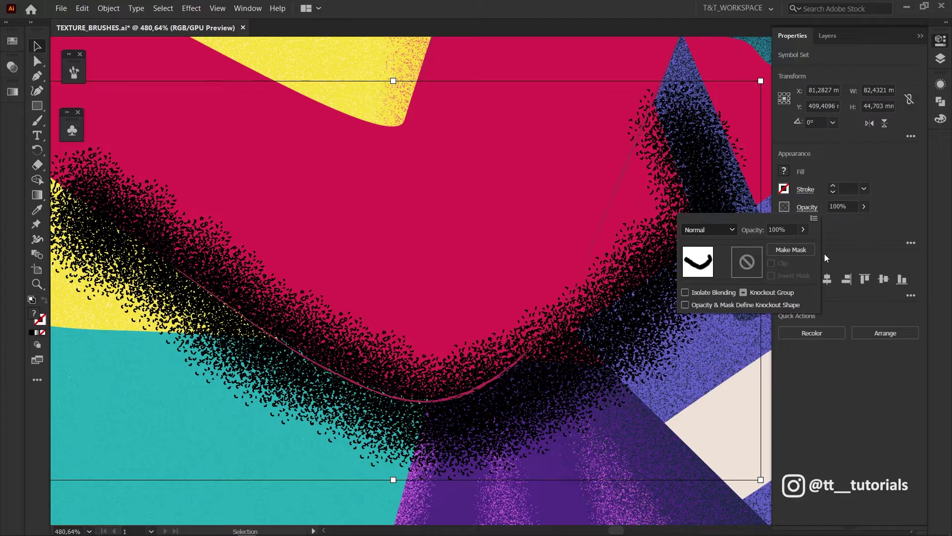
Step: Spray more noise across the upper and central red areas, then deselect to preview
{"action": "key", "text": "shift+Tab"}
{"action": "key", "text": "shift+s"}
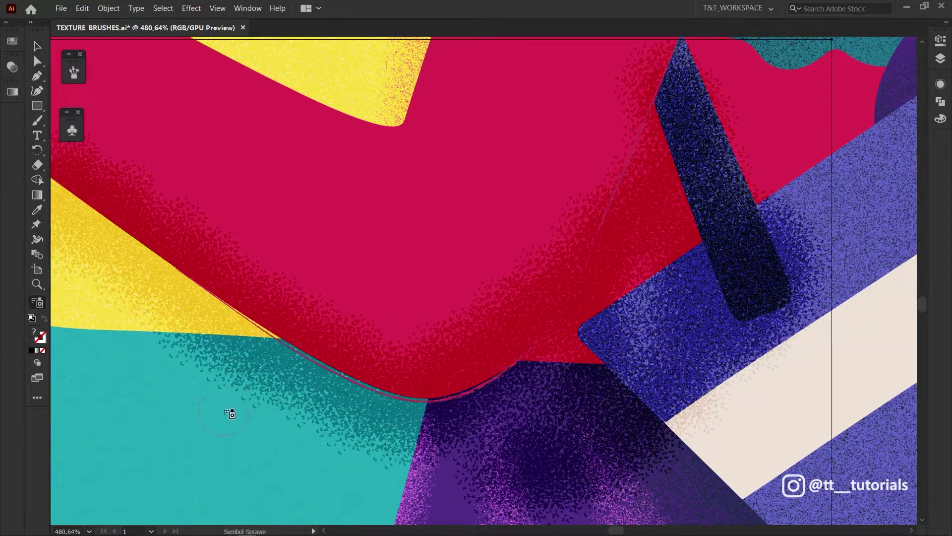
{"action": "left_click_drag", "start_coordinate": [489, 159], "coordinate": [645, 162]}
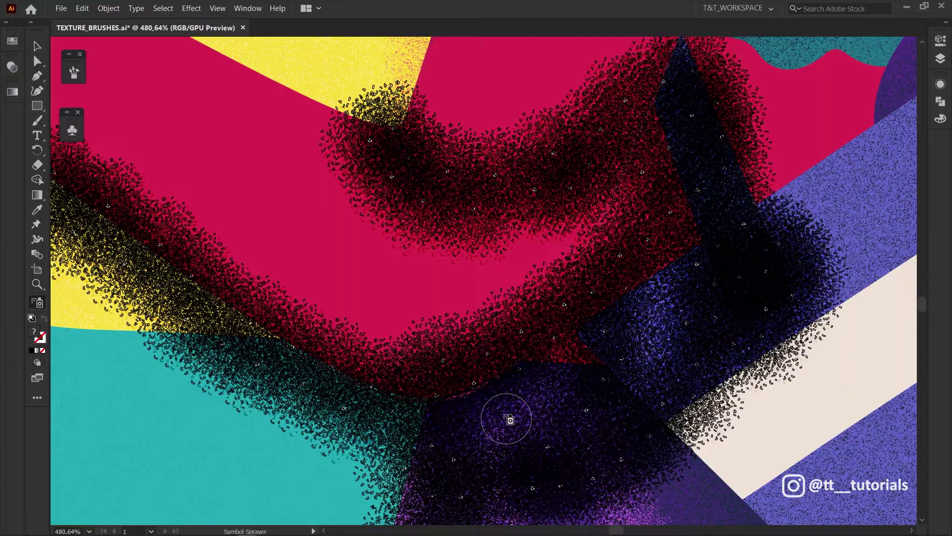
{"action": "left_click_drag", "start_coordinate": [506, 418], "coordinate": [603, 348]}
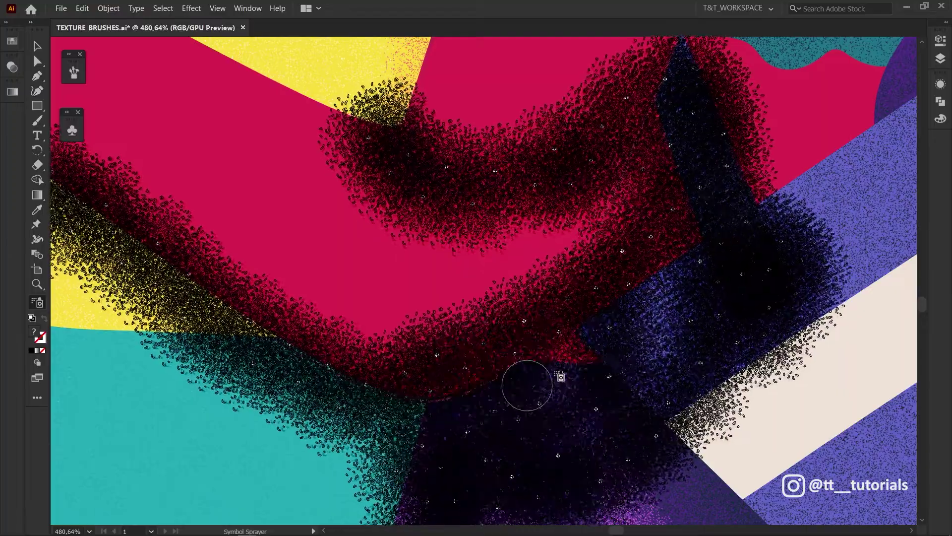
{"action": "key", "text": "ctrl+shift+a"}
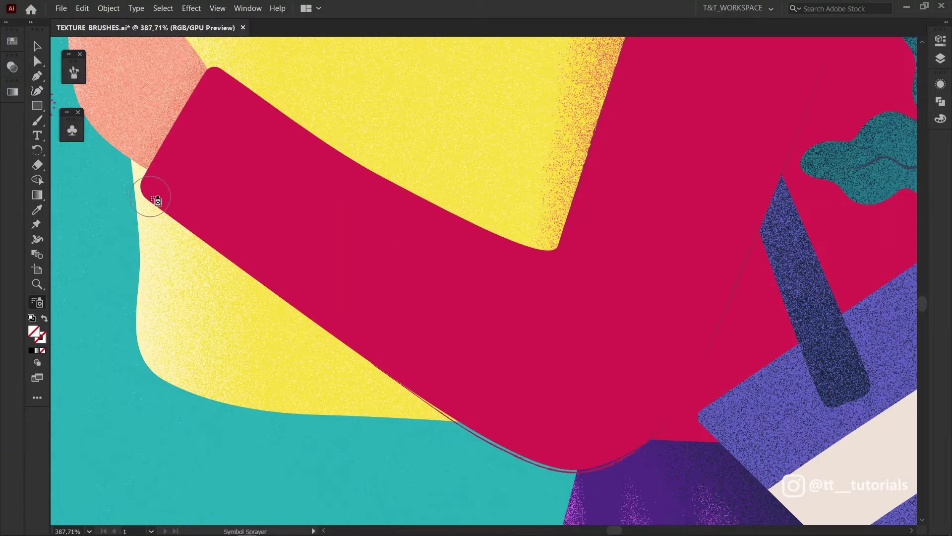
{"action": "mouse_move", "coordinate": [155, 200]}
{"action": "left_mouse_down"}
{"action": "mouse_move", "coordinate": [372, 366]}
{"action": "mouse_move", "coordinate": [499, 439]}
{"action": "mouse_move", "coordinate": [610, 464]}
{"action": "left_mouse_up"}
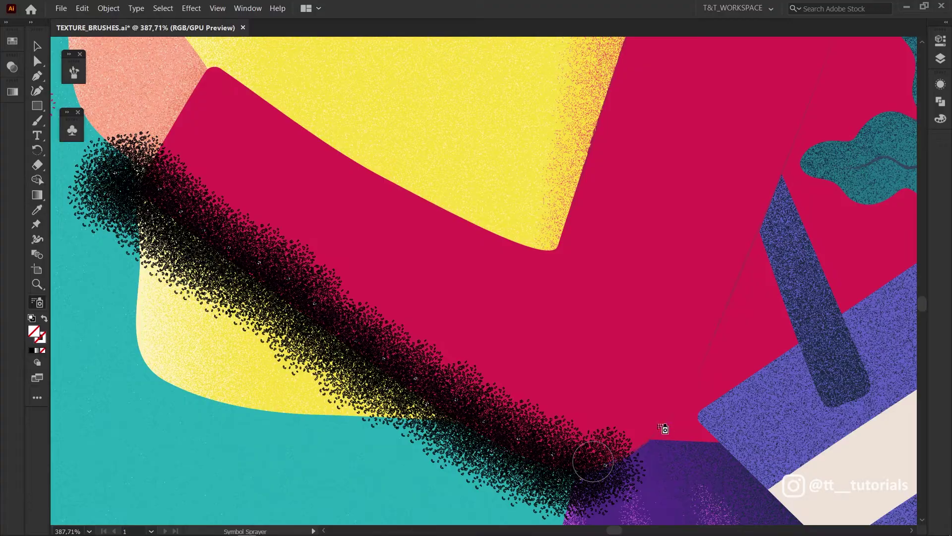
{"action": "key", "text": "v"}
{"action": "left_click", "coordinate": [635, 177]}
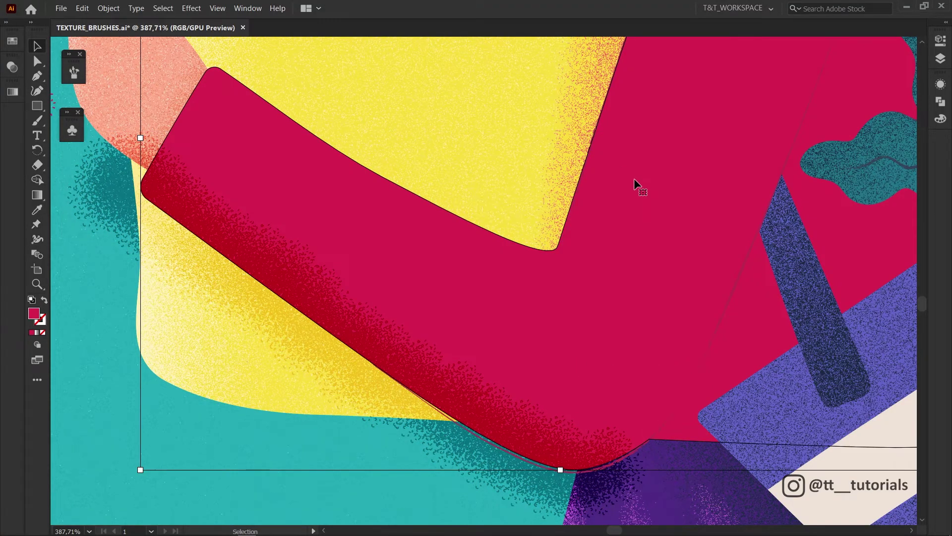
{"action": "key", "text": "ctrl+shift+bracketright"}
{"action": "left_click", "coordinate": [208, 268]}
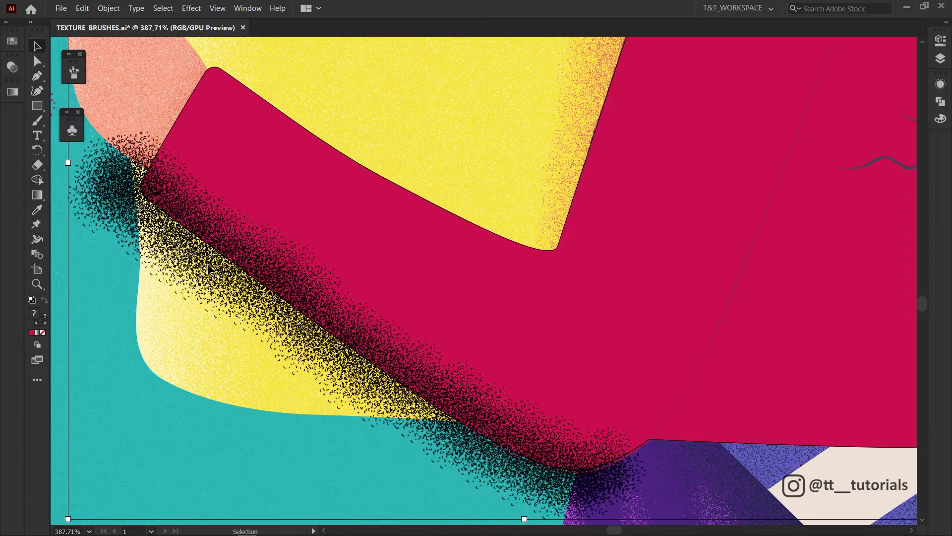
{"action": "right_click", "coordinate": [209, 268]}
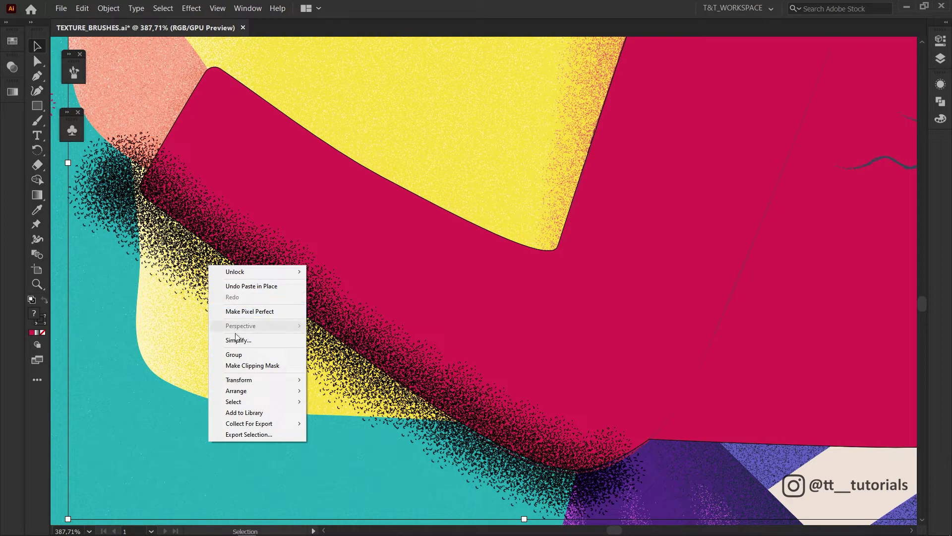
{"action": "left_click", "coordinate": [281, 365]}
{"action": "key", "text": "ctrl+z"}
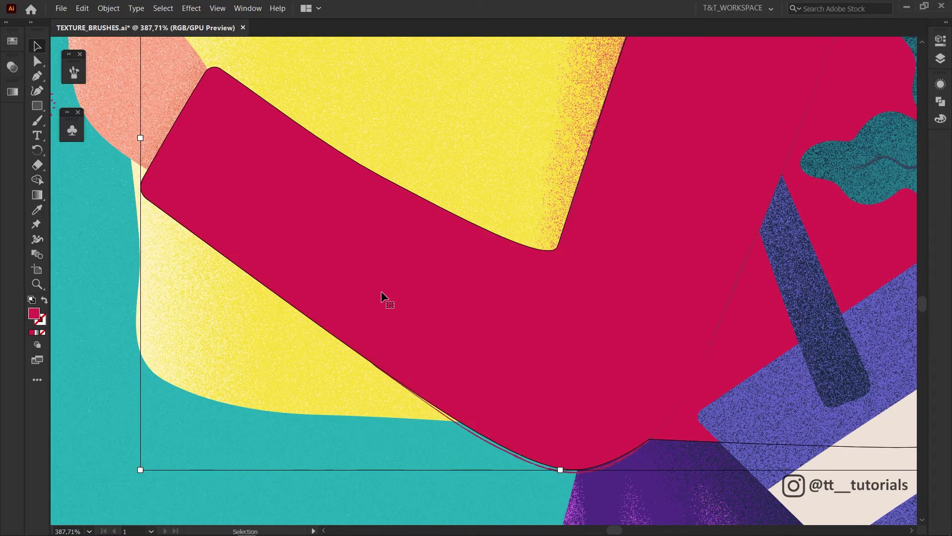
Step: Using Draw Inside, pen a curved path along the red arm's lower edge
{"action": "left_click", "coordinate": [38, 344]}
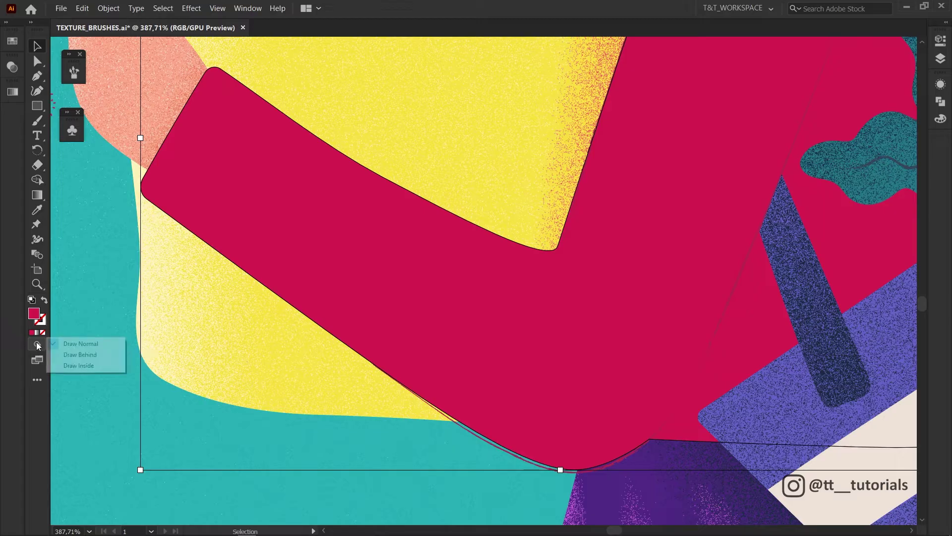
{"action": "left_click", "coordinate": [105, 365]}
{"action": "key", "text": "p"}
{"action": "left_click_drag", "start_coordinate": [132, 165], "coordinate": [157, 194]}
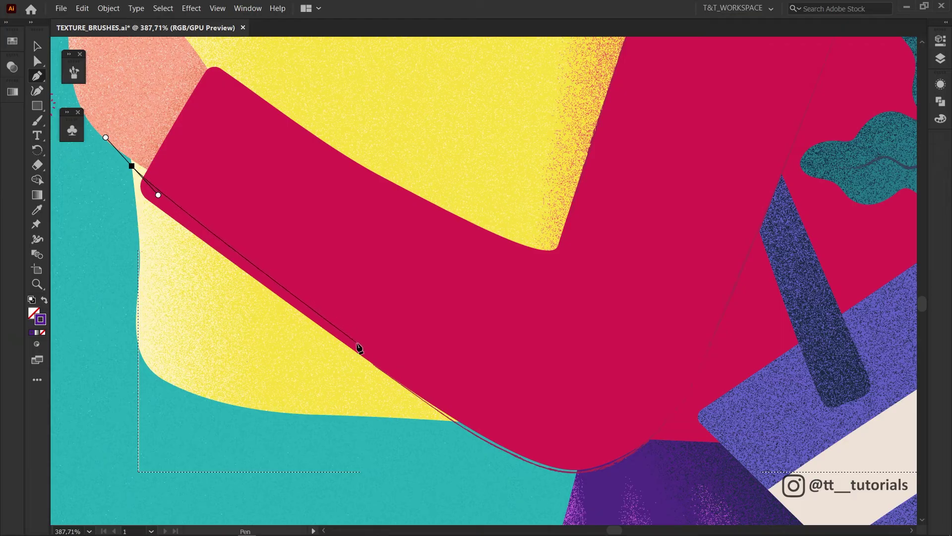
{"action": "left_click_drag", "start_coordinate": [378, 352], "coordinate": [425, 385]}
{"action": "left_click_drag", "start_coordinate": [635, 464], "coordinate": [753, 476]}
Step: Apply the purple texture brush to the path and pull its middle anchor left
{"action": "left_click", "coordinate": [76, 74]}
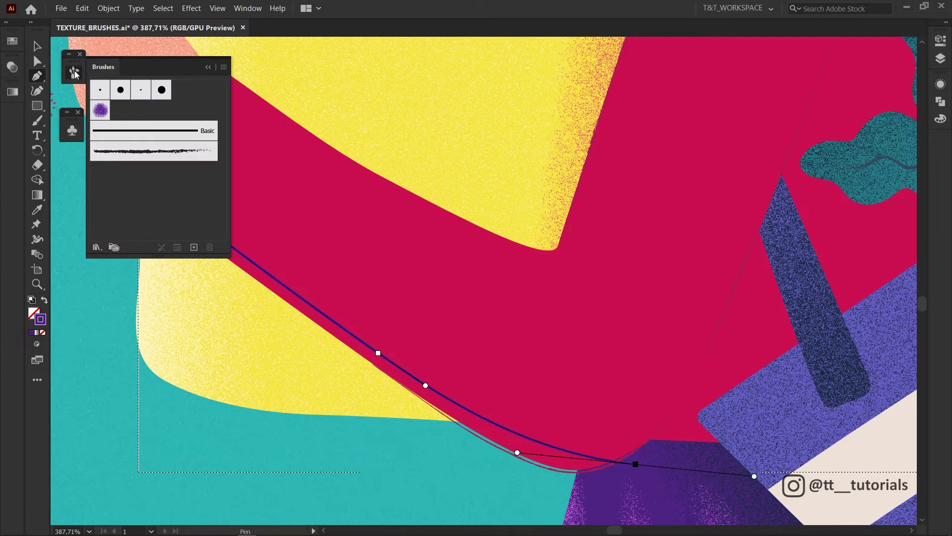
{"action": "left_click", "coordinate": [103, 112]}
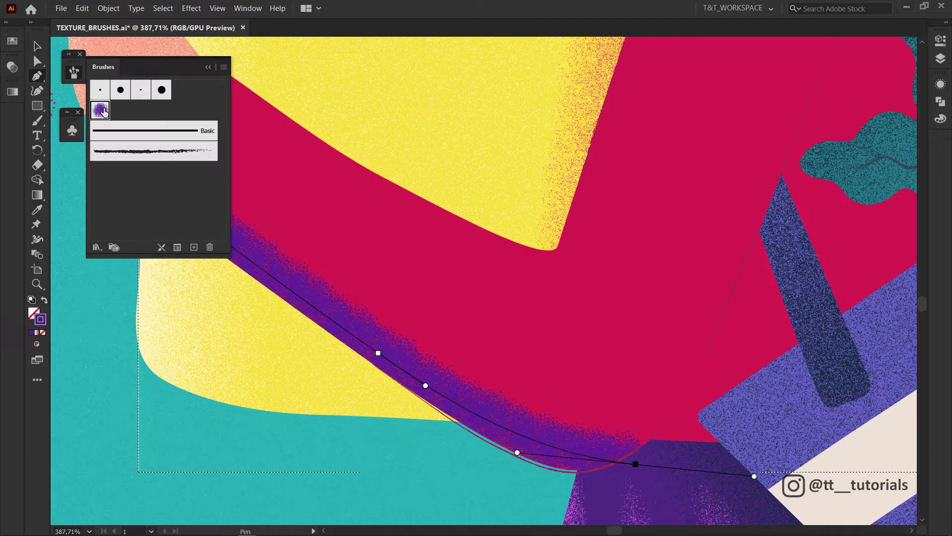
{"action": "left_click", "coordinate": [37, 60]}
{"action": "left_click_drag", "start_coordinate": [378, 353], "coordinate": [281, 331]}
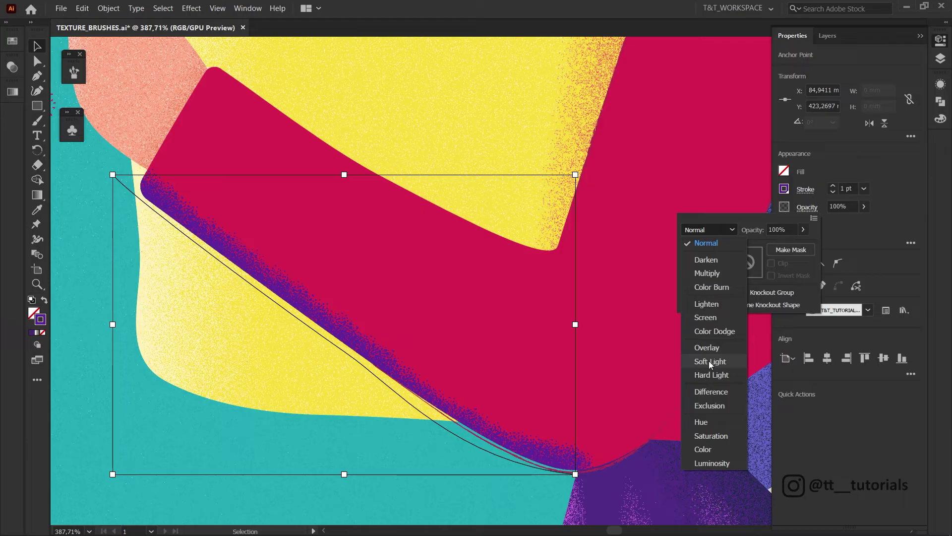
Step: Blend the brush stroke as Soft Light and colour it black
{"action": "left_click", "coordinate": [719, 361]}
{"action": "key", "text": "shift+Tab"}
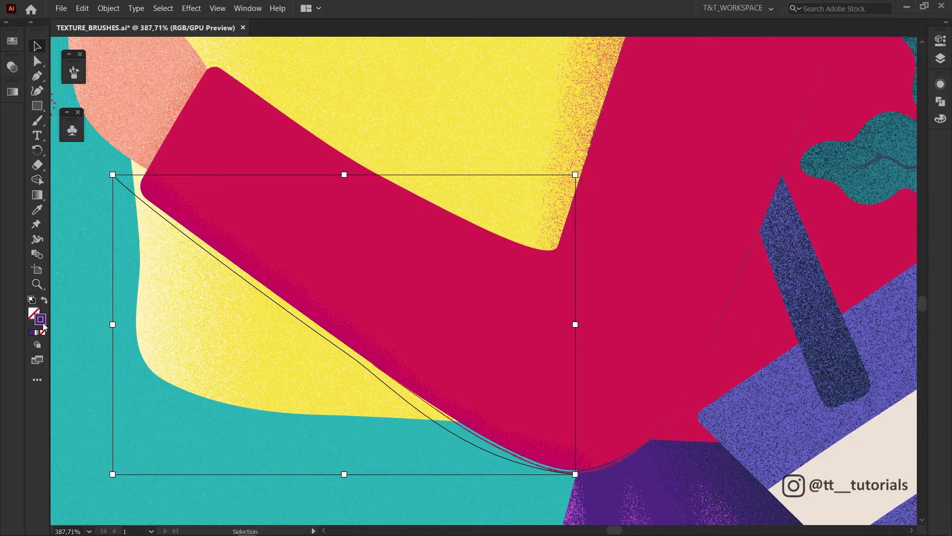
{"action": "double_click", "coordinate": [41, 320]}
{"action": "left_click", "coordinate": [201, 392]}
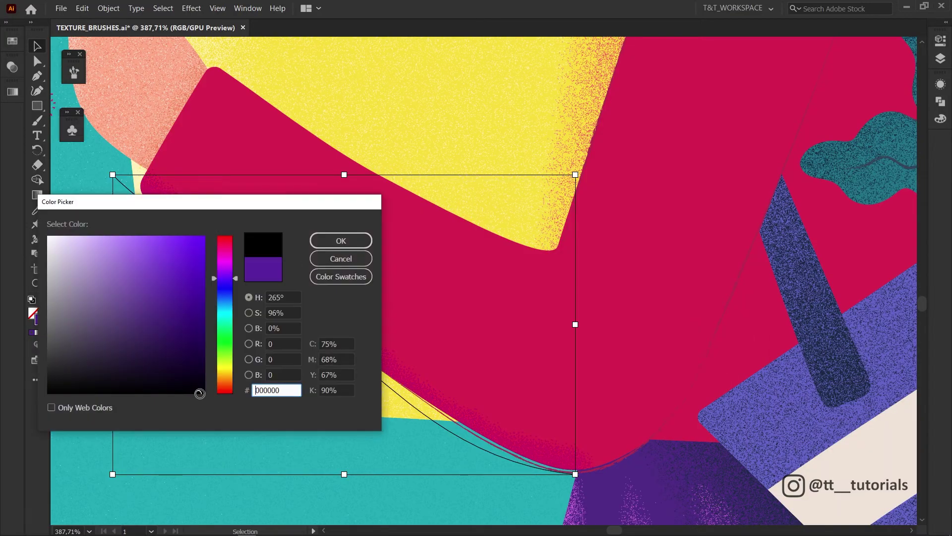
{"action": "left_click", "coordinate": [332, 241]}
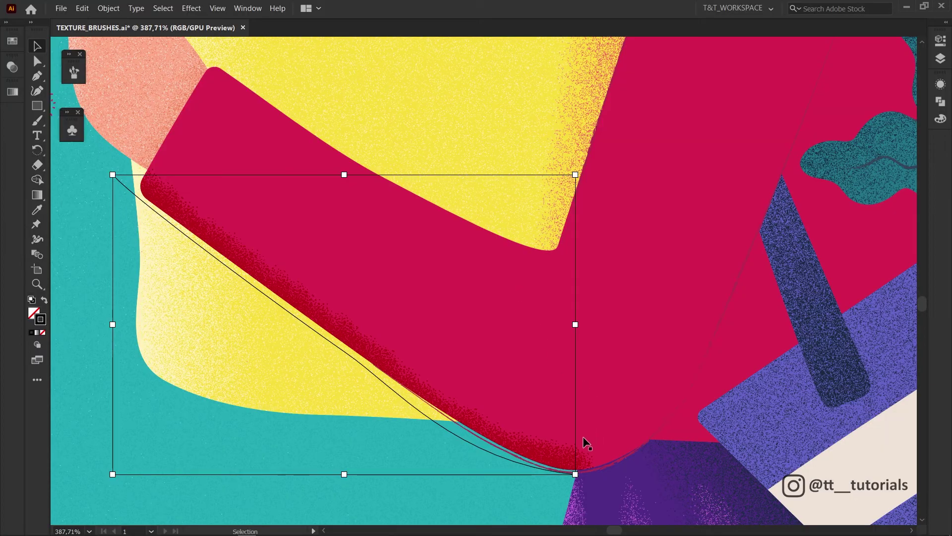